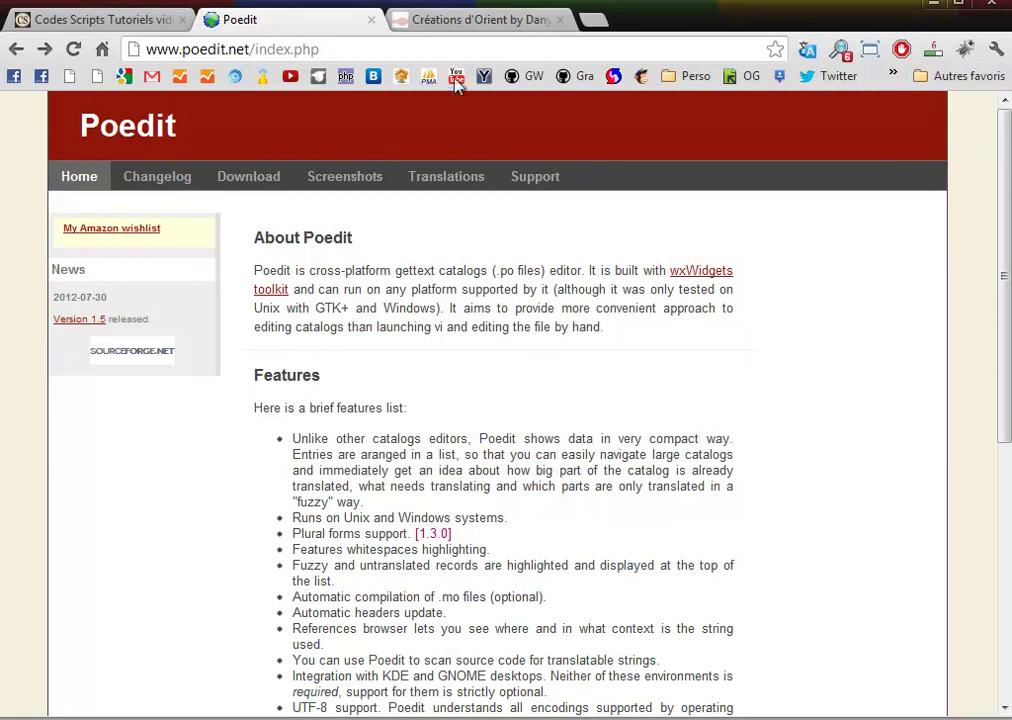
- Look through the article listing on the Créations d'Orient home page, then return to the Poedit site
{"action": "left_click", "coordinate": [452, 24]}
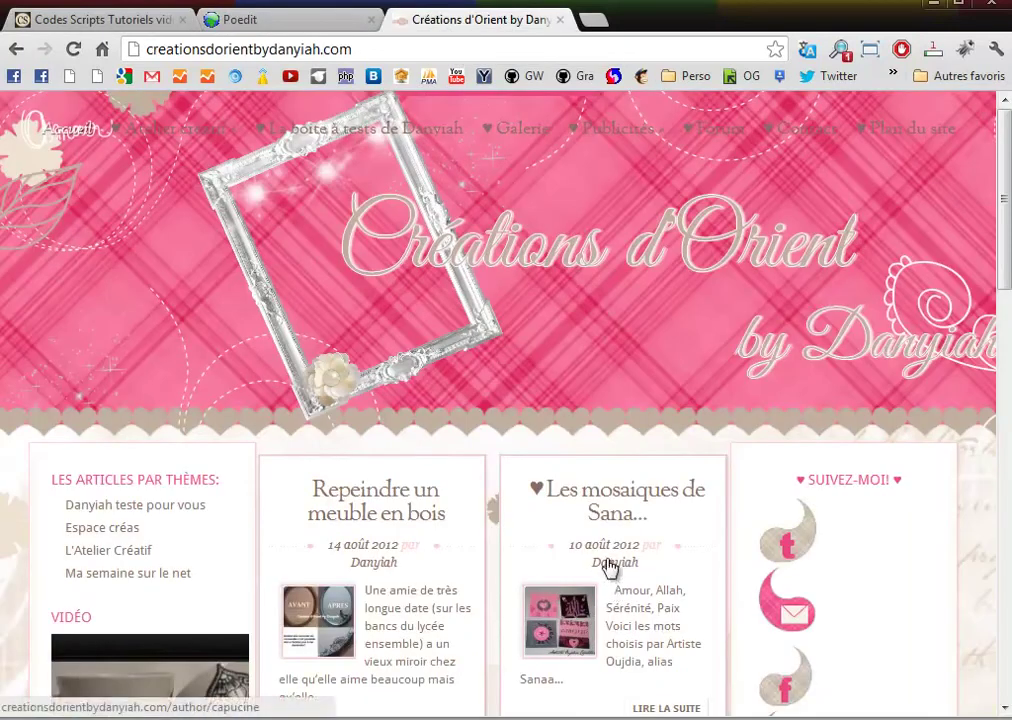
{"action": "scroll", "coordinate": [607, 566], "scroll_direction": "down", "scroll_amount": 2}
{"action": "scroll", "coordinate": [447, 598], "scroll_direction": "up", "scroll_amount": 2}
{"action": "scroll", "coordinate": [447, 598], "scroll_direction": "down", "scroll_amount": 3}
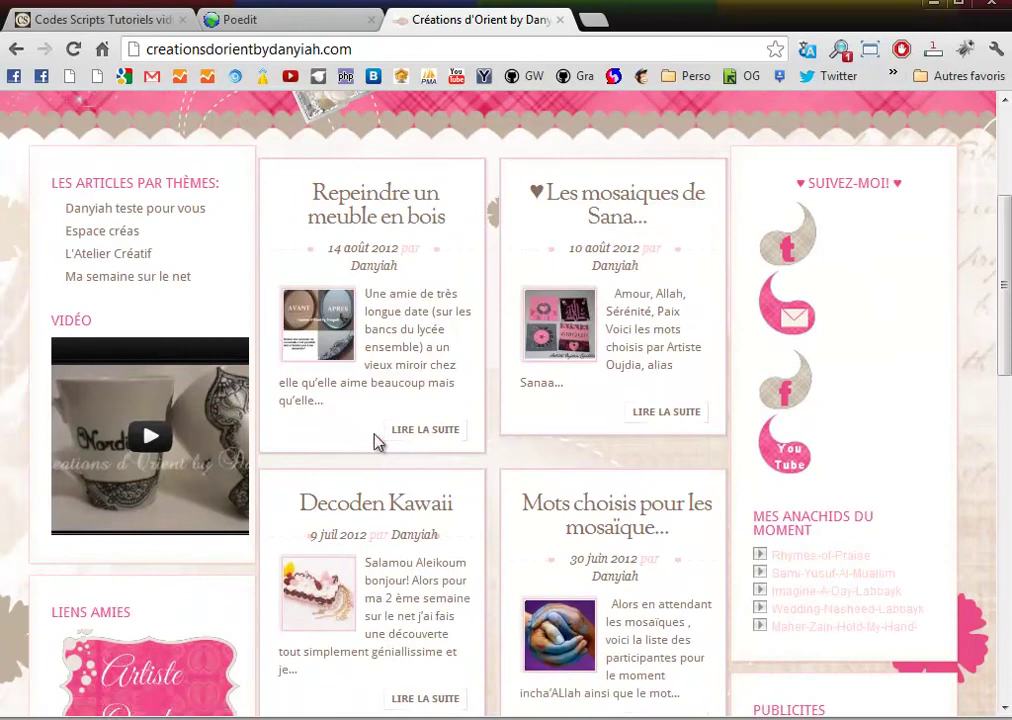
{"action": "scroll", "coordinate": [604, 478], "scroll_direction": "down", "scroll_amount": 5}
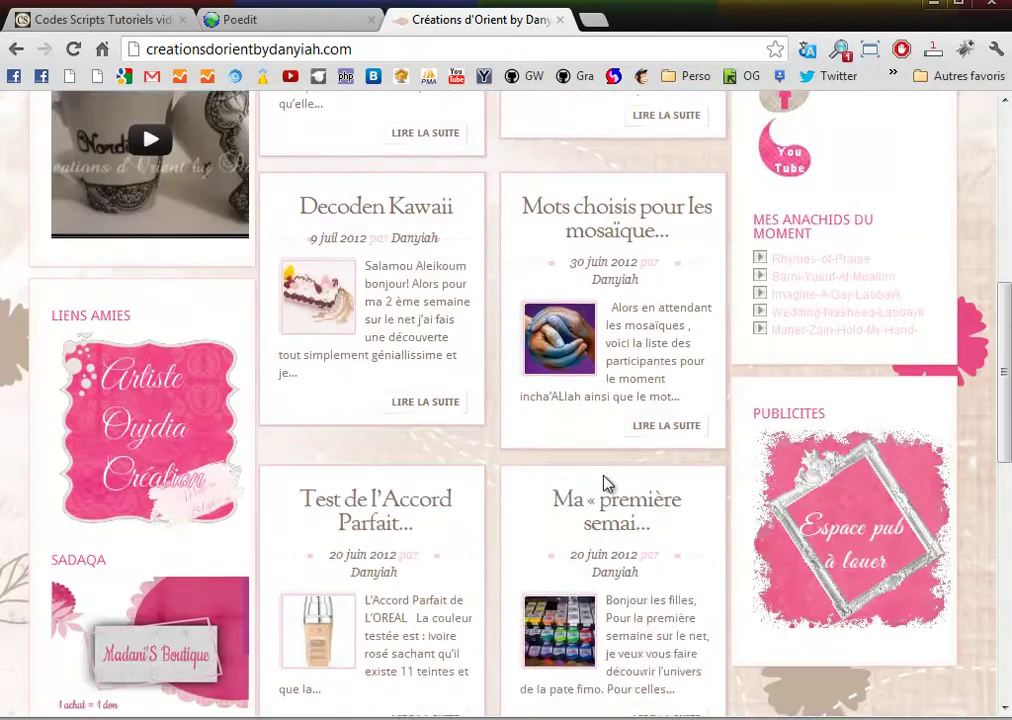
{"action": "scroll", "coordinate": [604, 480], "scroll_direction": "up", "scroll_amount": 8}
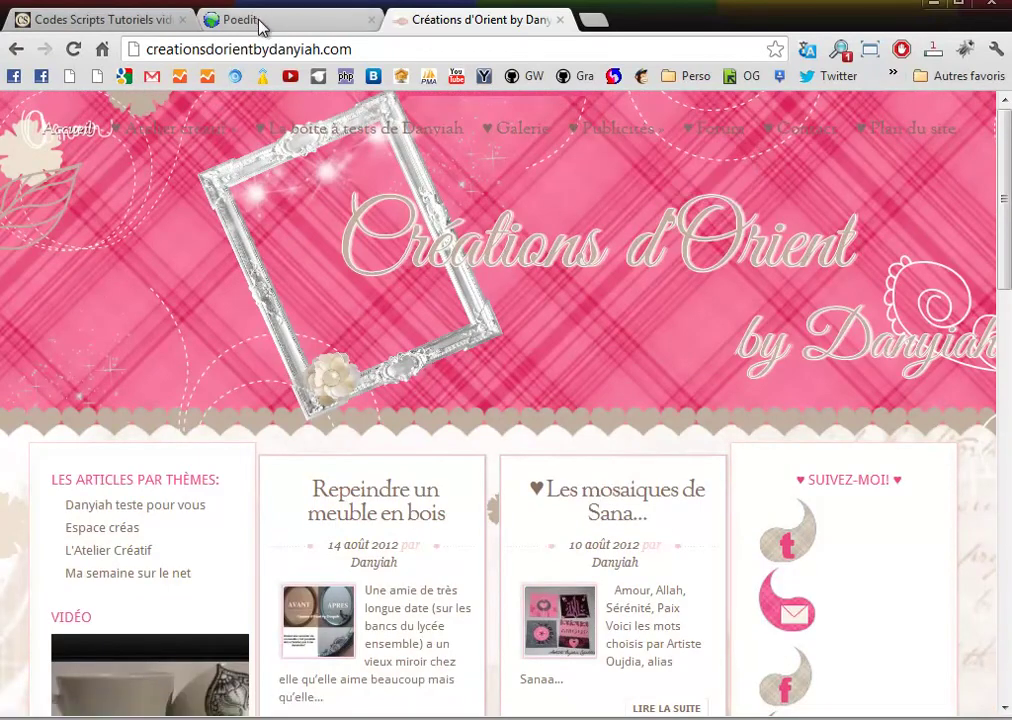
{"action": "left_click", "coordinate": [262, 23]}
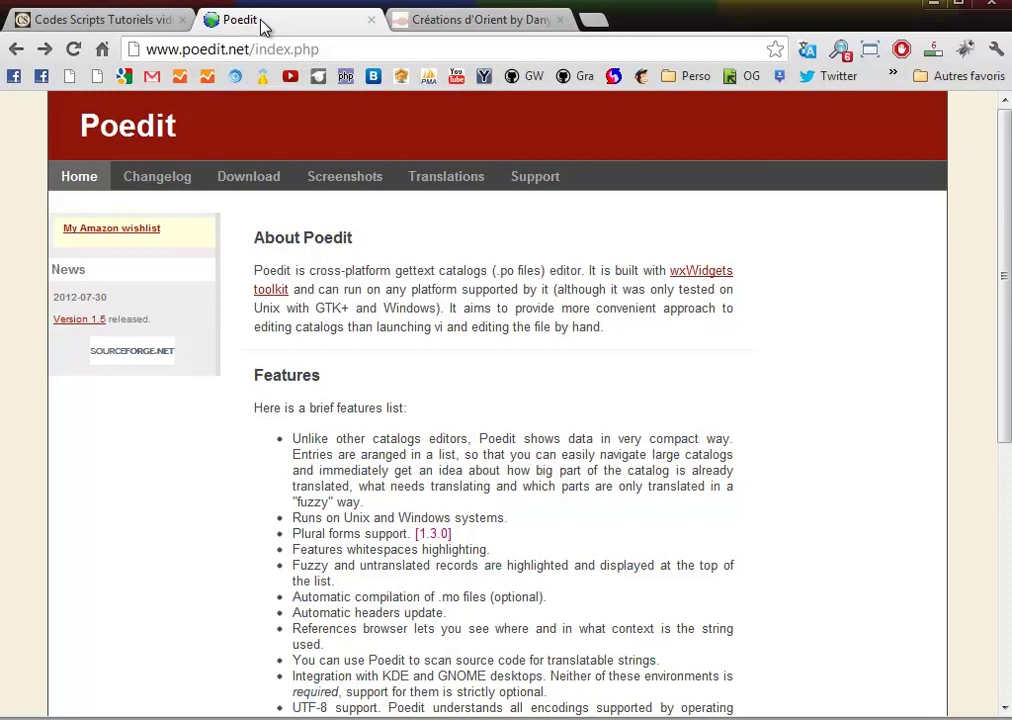
- Switch to Sublime Text and insert "C'est" at the start of the "Your comment is awaiting moderation." string in comment.php
{"action": "left_click_drag", "start_coordinate": [262, 27], "coordinate": [262, 5]}
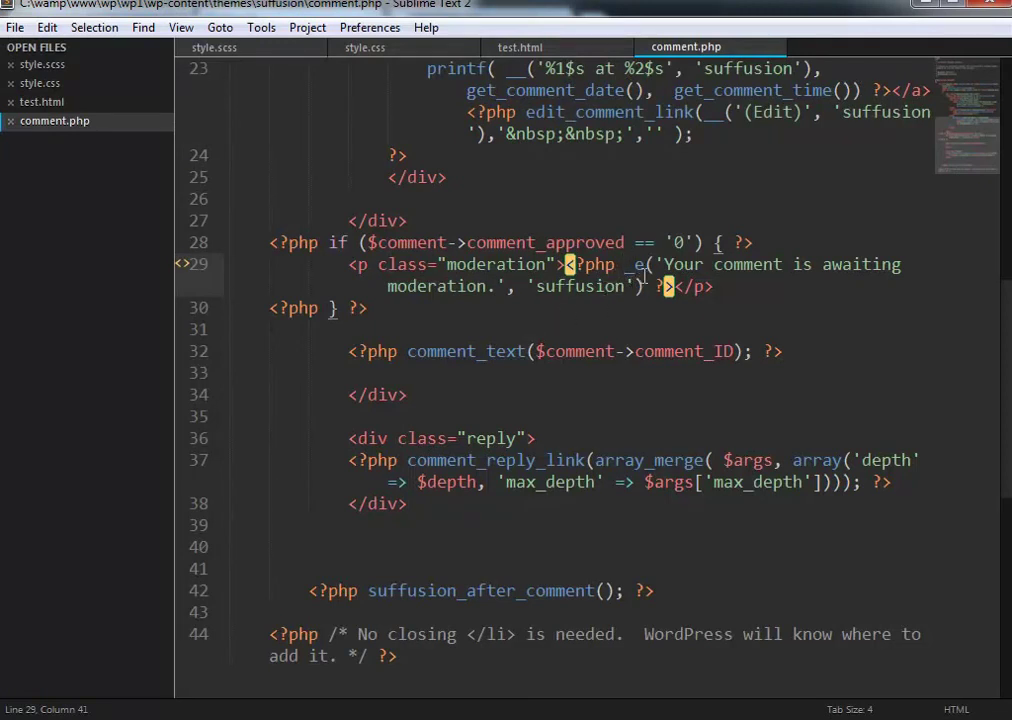
{"action": "left_click_drag", "start_coordinate": [664, 266], "coordinate": [895, 270]}
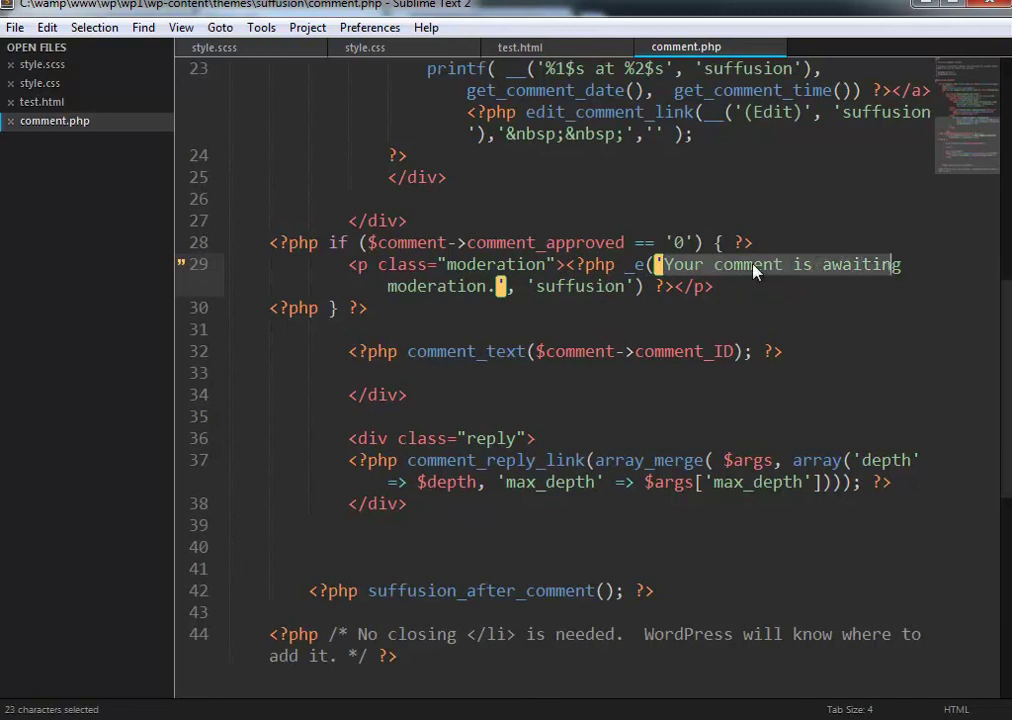
{"action": "left_click", "coordinate": [735, 265]}
{"action": "left_click", "coordinate": [674, 264]}
{"action": "key", "text": "Left"}
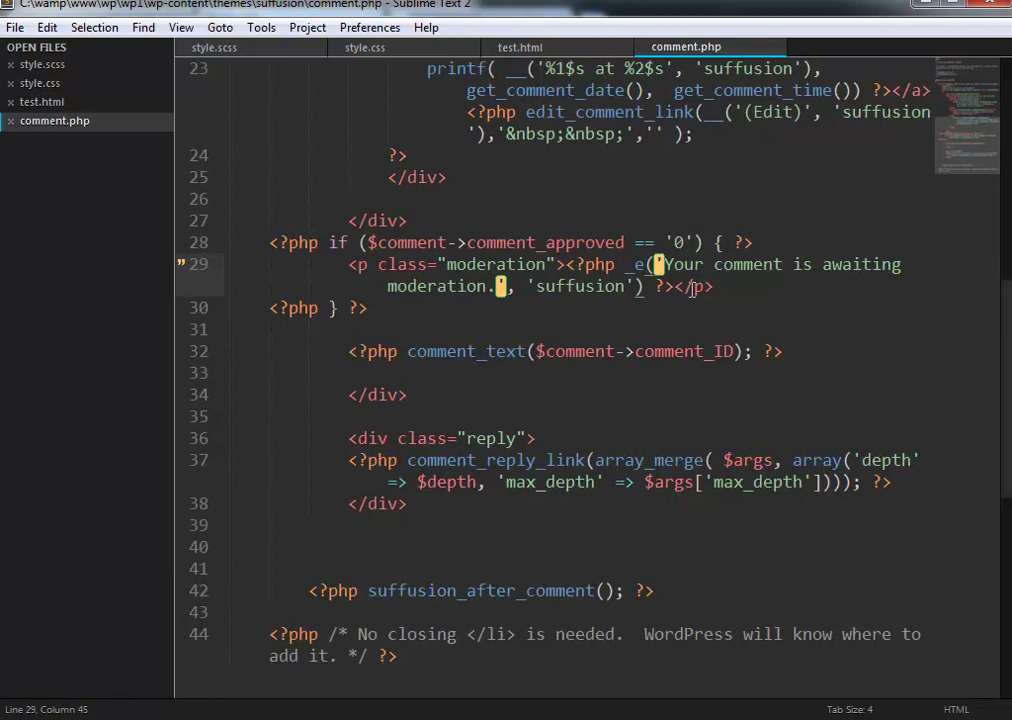
{"action": "type", "text": "C"}
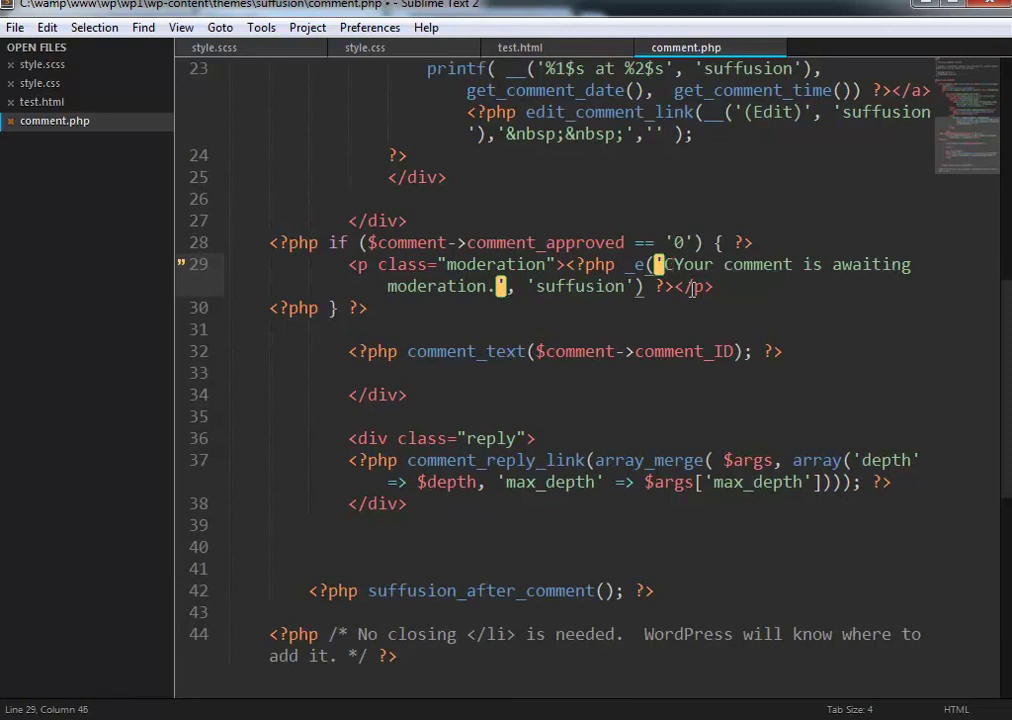
{"action": "type", "text": "'est"}
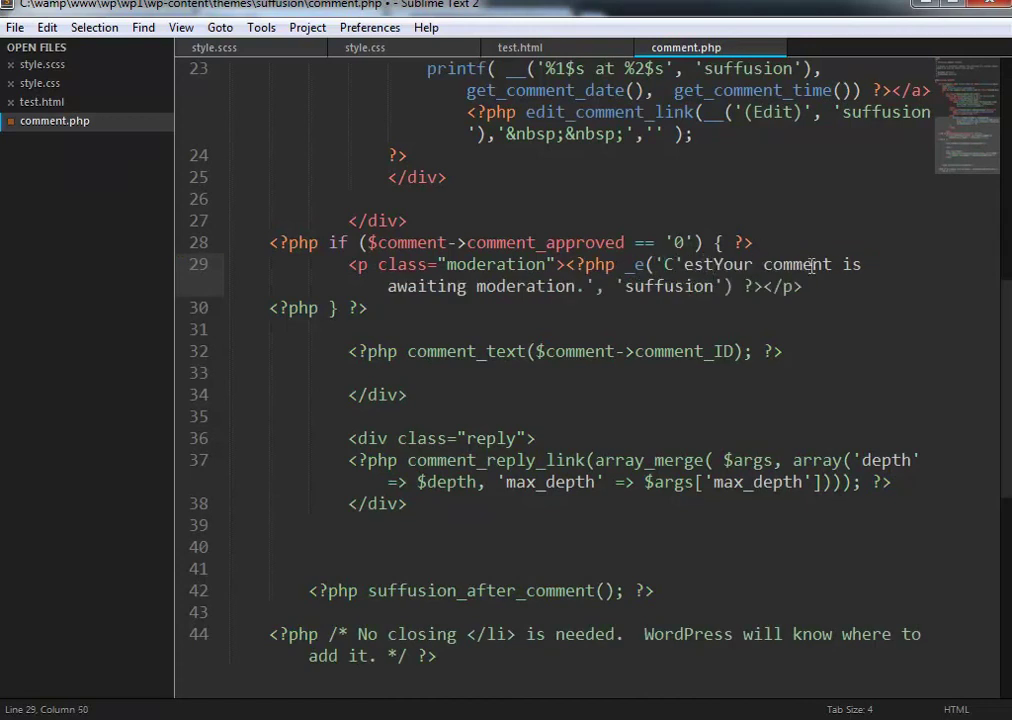
- Escape the apostrophe in the inserted "C'est" with a backslash
{"action": "left_click", "coordinate": [674, 264]}
{"action": "type", "text": "\\"}
{"action": "left_click", "coordinate": [742, 390]}
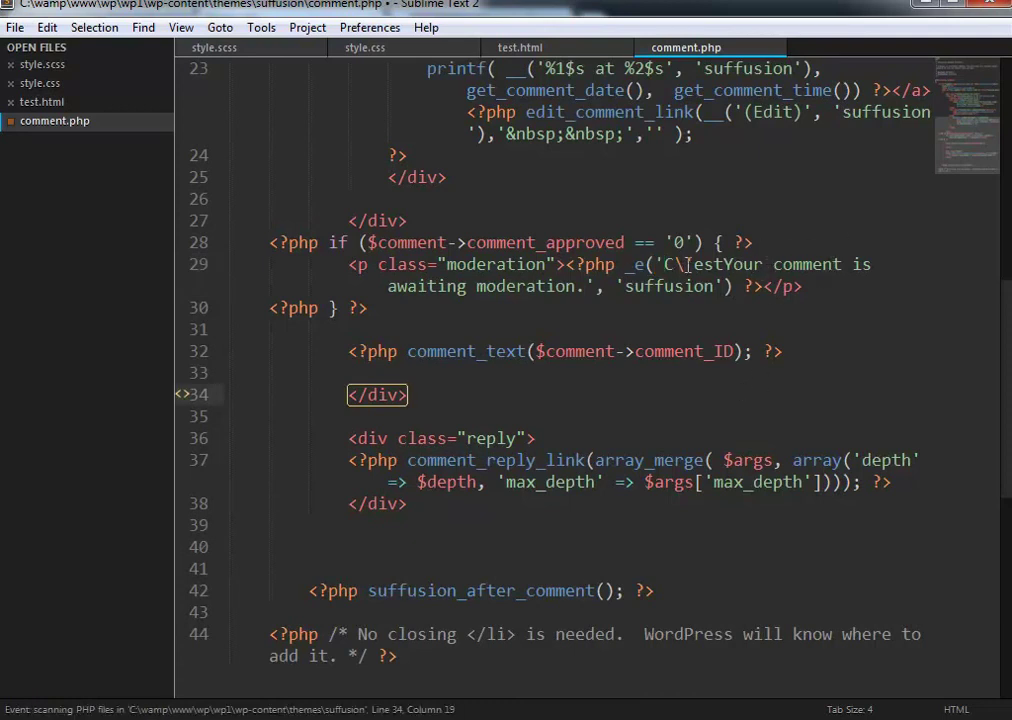
- Remove "C\'est" from the moderation string on line 29 and save comment.php
{"action": "left_click_drag", "start_coordinate": [728, 264], "coordinate": [667, 264]}
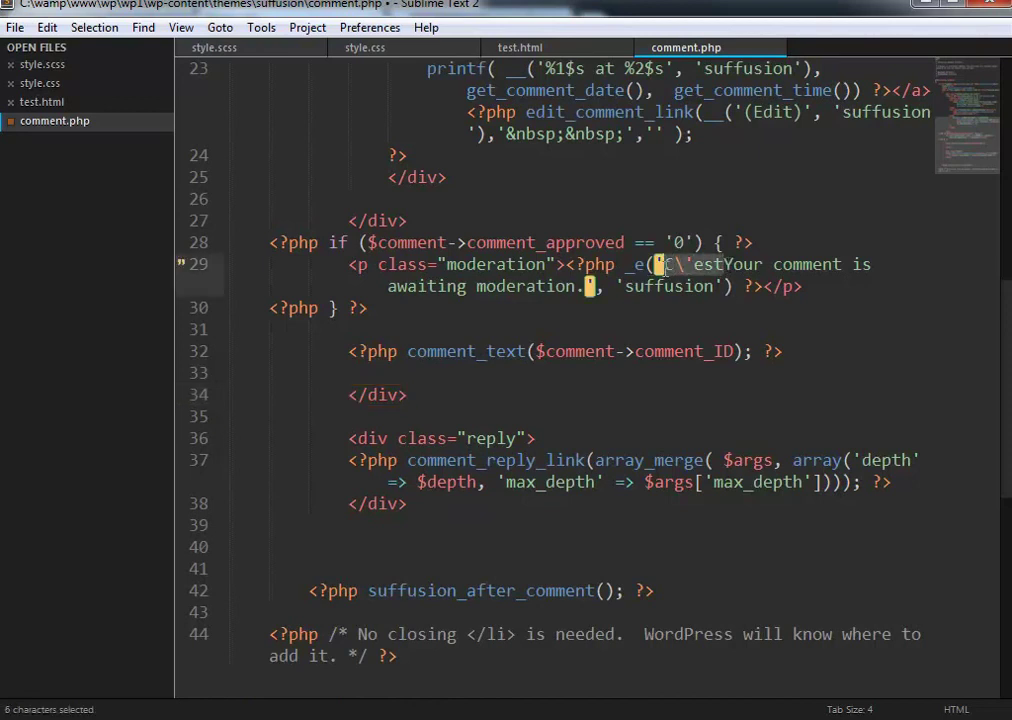
{"action": "key", "text": "BackSpace"}
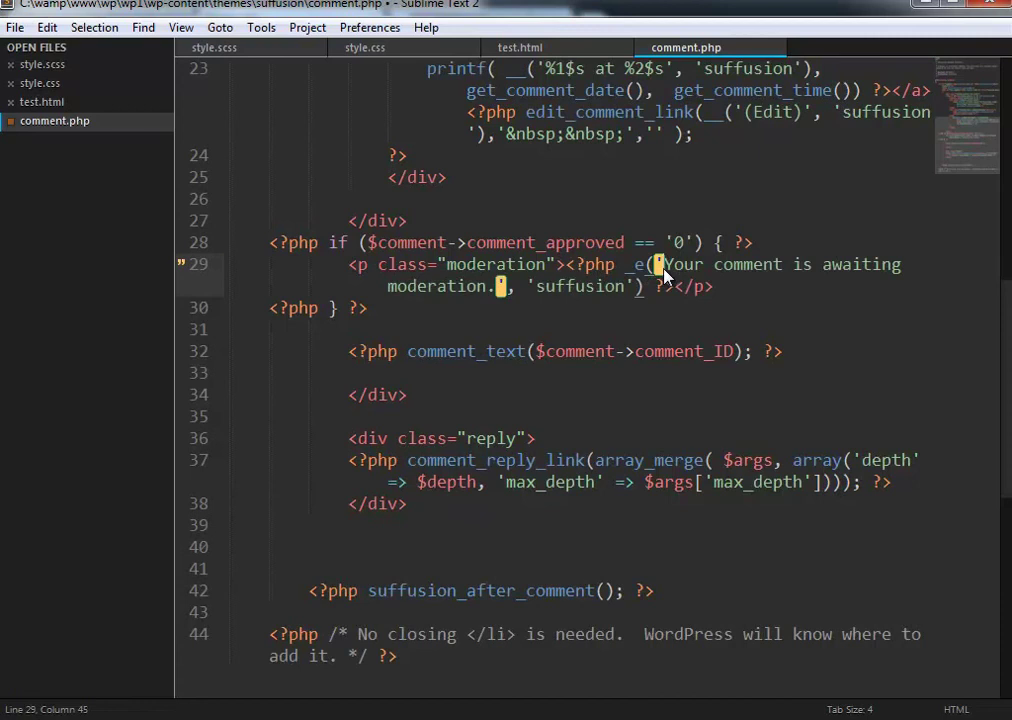
{"action": "key", "text": "ctrl+s"}
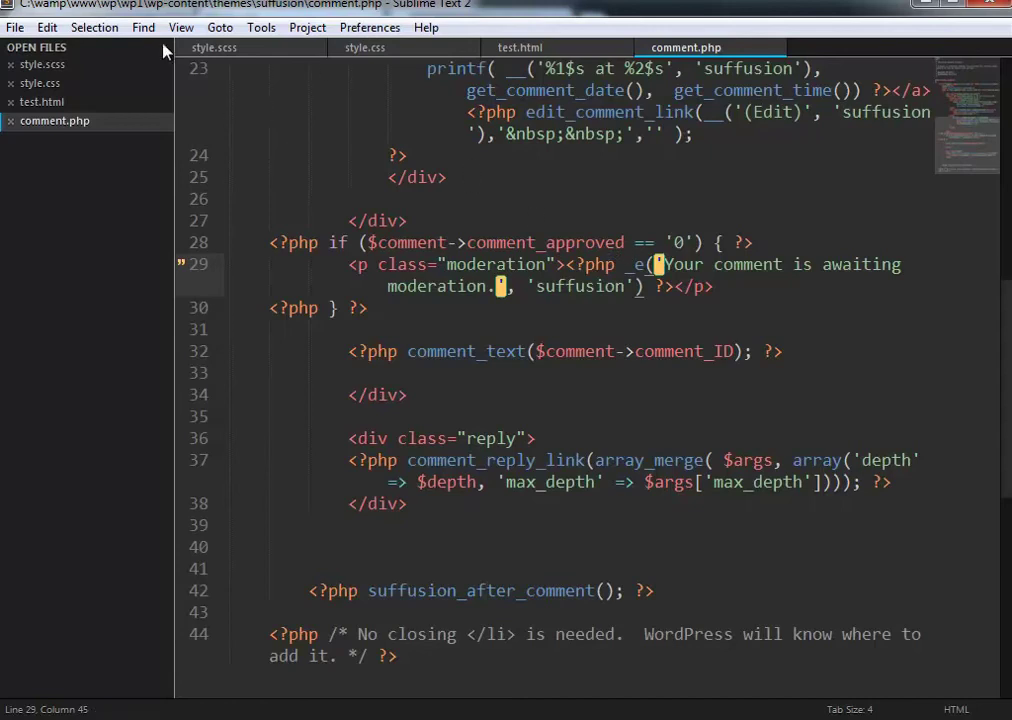
- Switch to Chrome, skim the features on the Poedit home page and view the site's download page
{"action": "key", "text": "alt+Tab"}
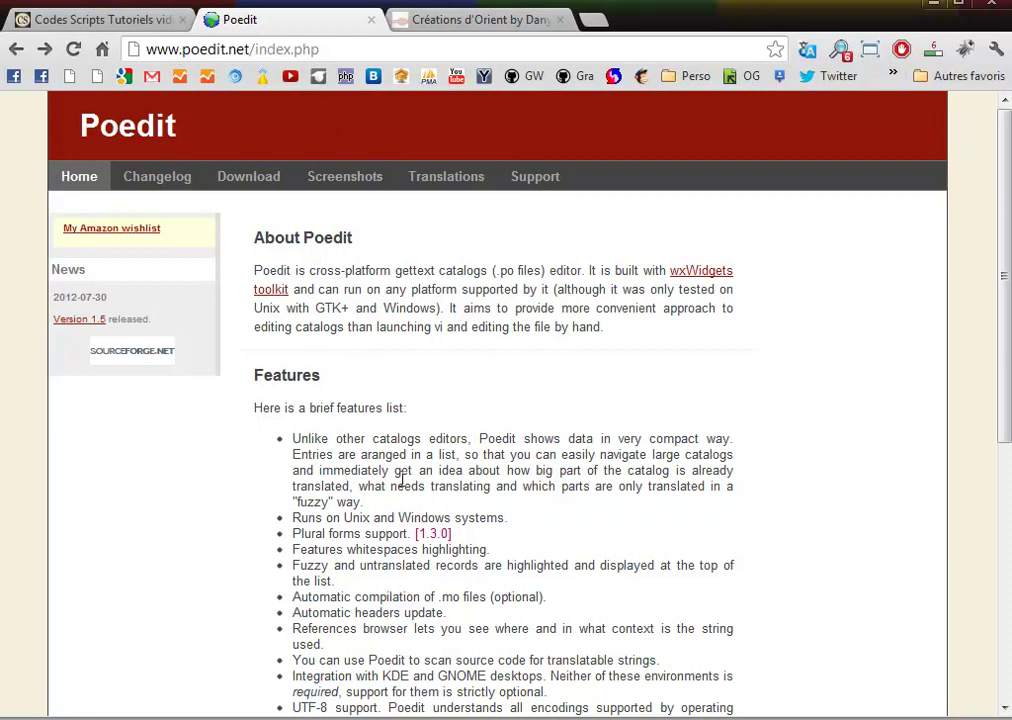
{"action": "scroll", "coordinate": [400, 480], "scroll_direction": "down", "scroll_amount": 4}
{"action": "scroll", "coordinate": [402, 479], "scroll_direction": "up", "scroll_amount": 4}
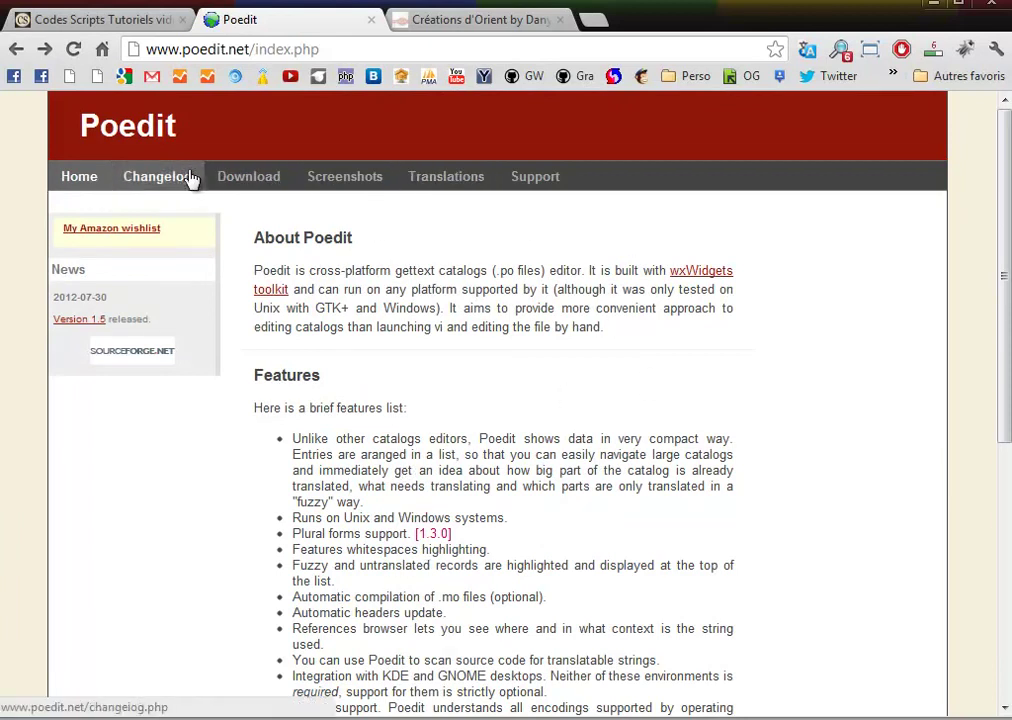
{"action": "left_click", "coordinate": [244, 184]}
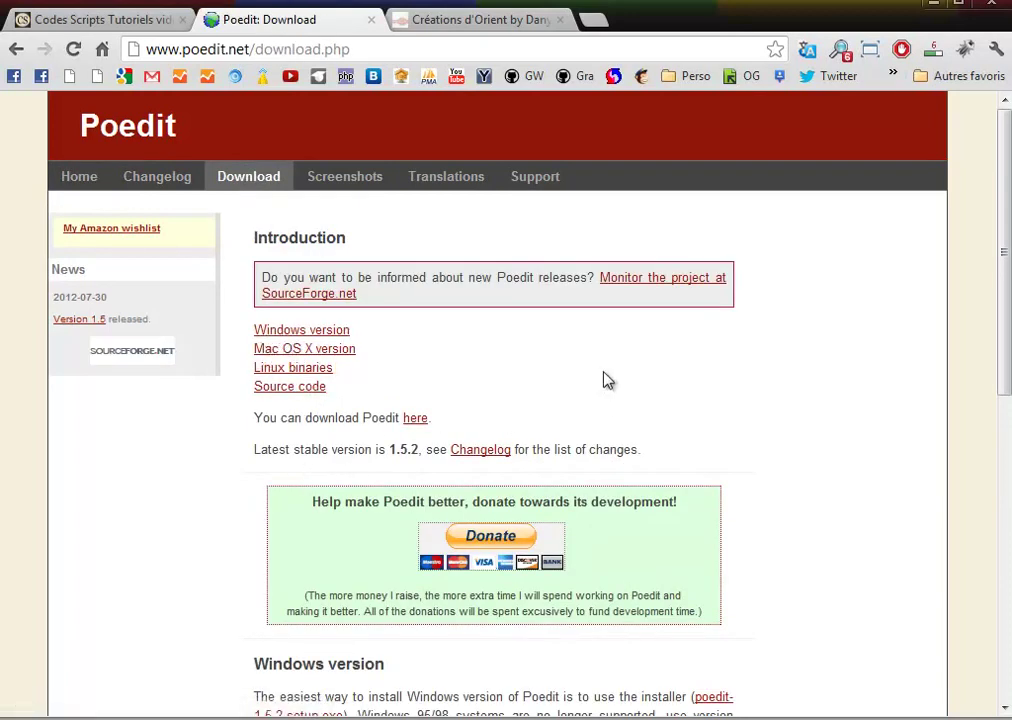
- Look through the Unix, Mac OS X and Windows screenshots on the Poedit site
{"action": "left_click", "coordinate": [326, 182]}
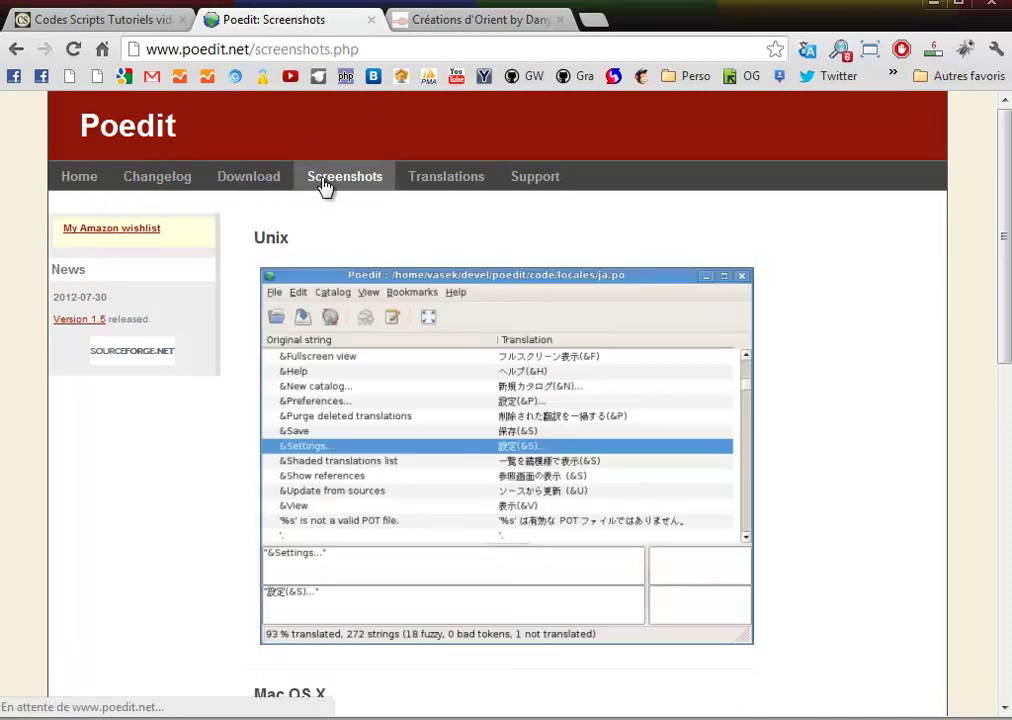
{"action": "scroll", "coordinate": [326, 187], "scroll_direction": "down", "scroll_amount": 3}
{"action": "scroll", "coordinate": [325, 187], "scroll_direction": "down", "scroll_amount": 5}
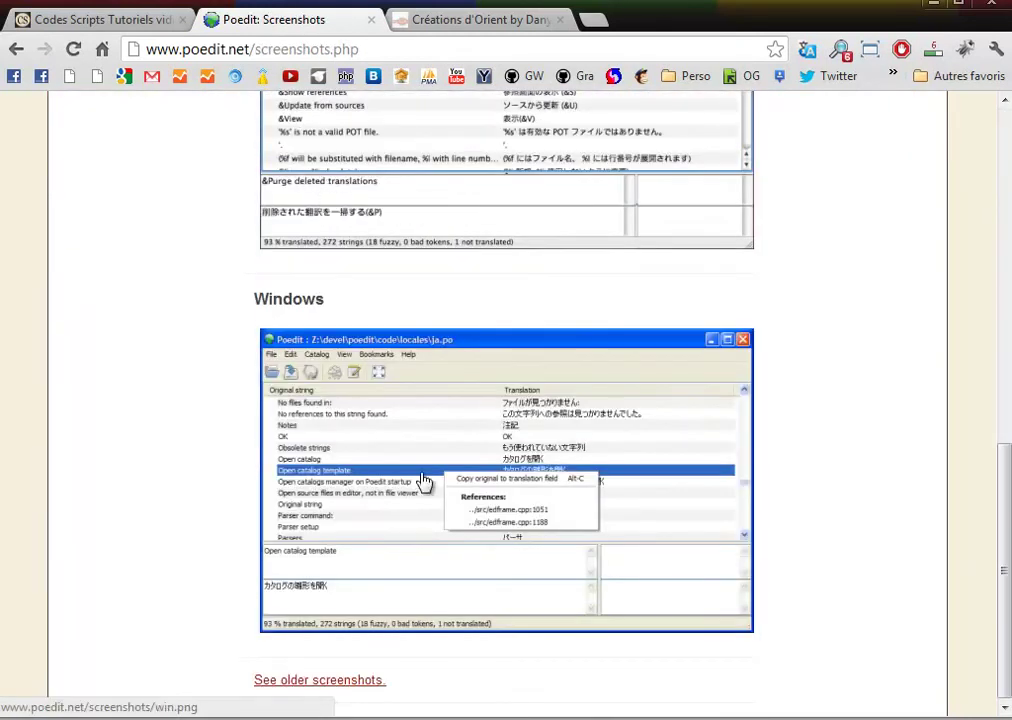
{"action": "scroll", "coordinate": [448, 517], "scroll_direction": "up", "scroll_amount": 3}
{"action": "scroll", "coordinate": [448, 517], "scroll_direction": "up", "scroll_amount": 5}
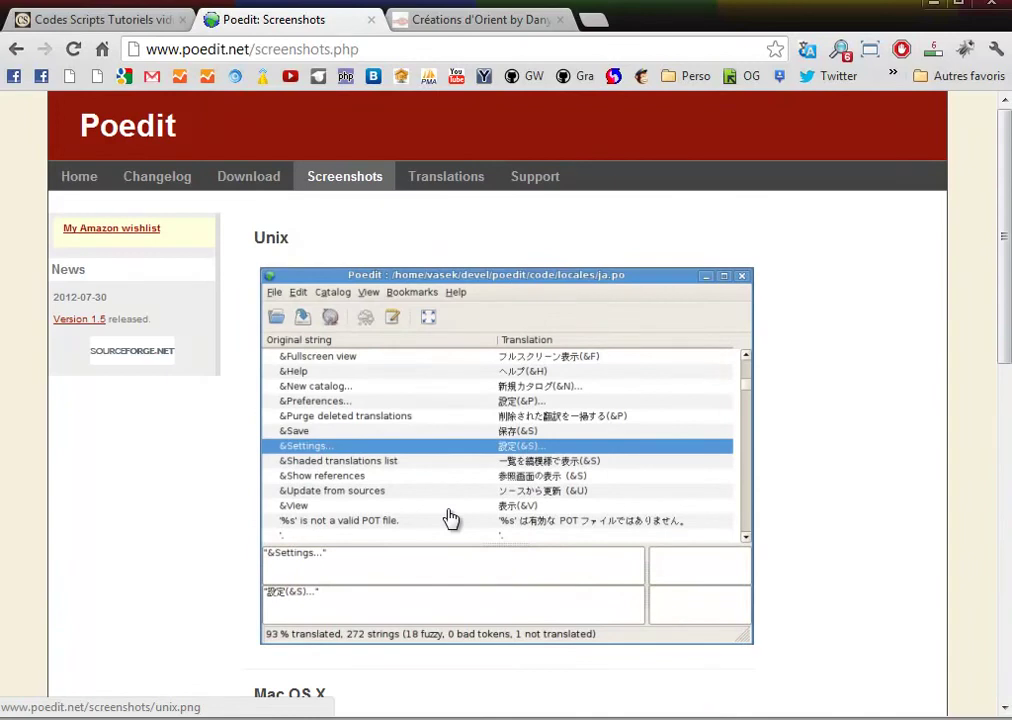
- Look through the list of available translation catalogs on the Poedit site, then return to its home page
{"action": "left_click", "coordinate": [466, 186]}
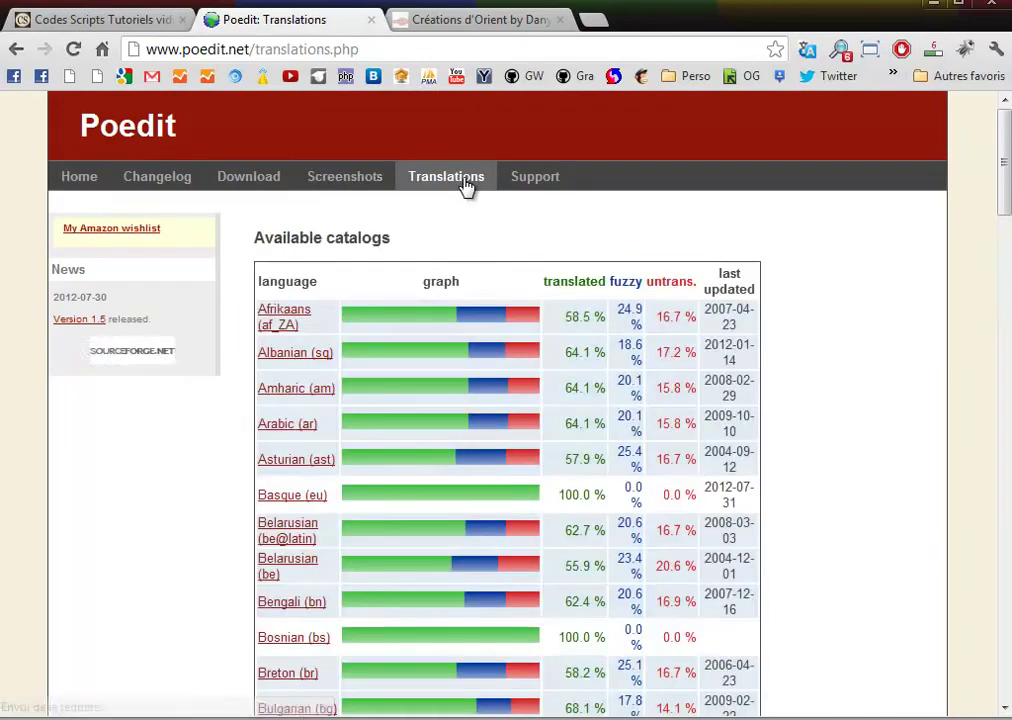
{"action": "scroll", "coordinate": [466, 186], "scroll_direction": "down", "scroll_amount": 1}
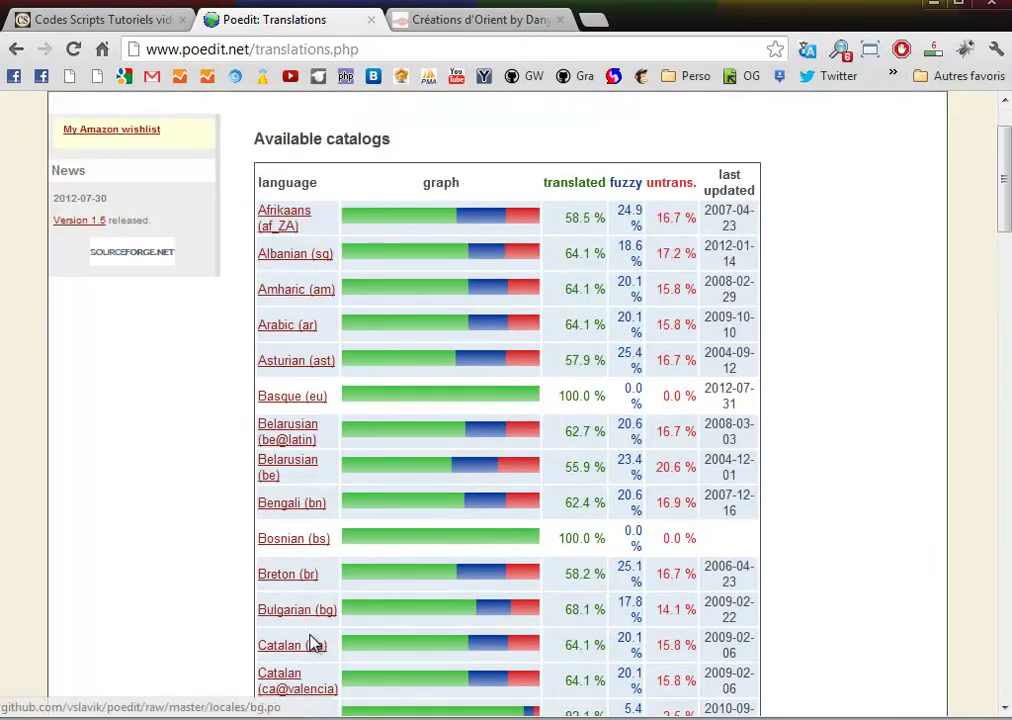
{"action": "scroll", "coordinate": [313, 643], "scroll_direction": "down", "scroll_amount": 13}
{"action": "scroll", "coordinate": [313, 643], "scroll_direction": "down", "scroll_amount": 10}
{"action": "scroll", "coordinate": [313, 643], "scroll_direction": "up", "scroll_amount": 9}
{"action": "scroll", "coordinate": [313, 643], "scroll_direction": "up", "scroll_amount": 15}
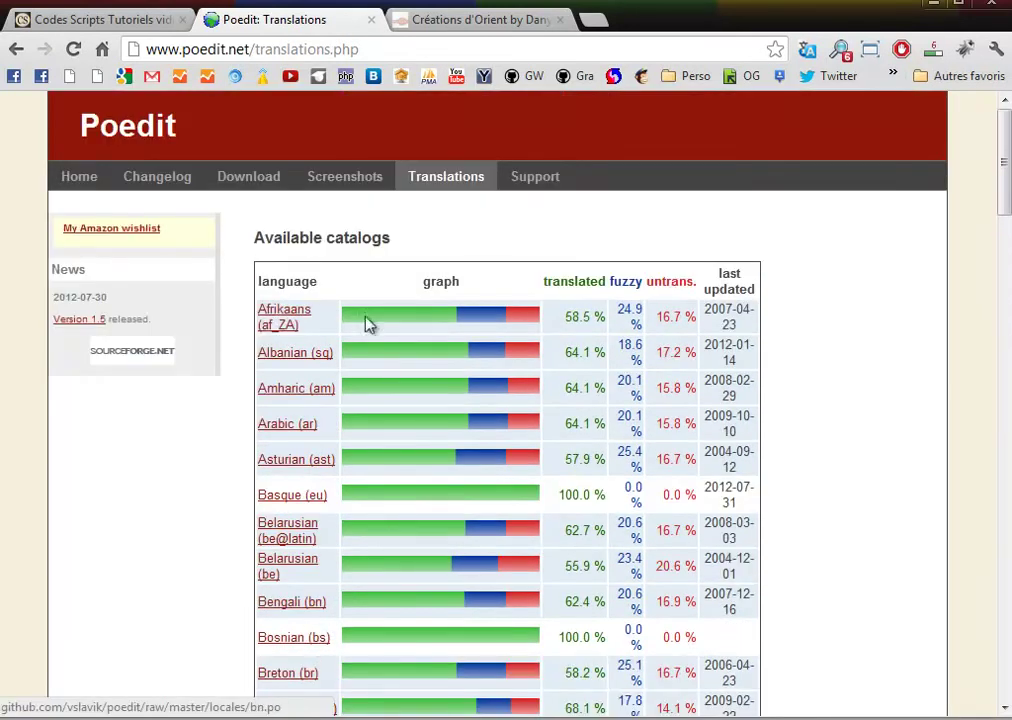
{"action": "left_click", "coordinate": [76, 184]}
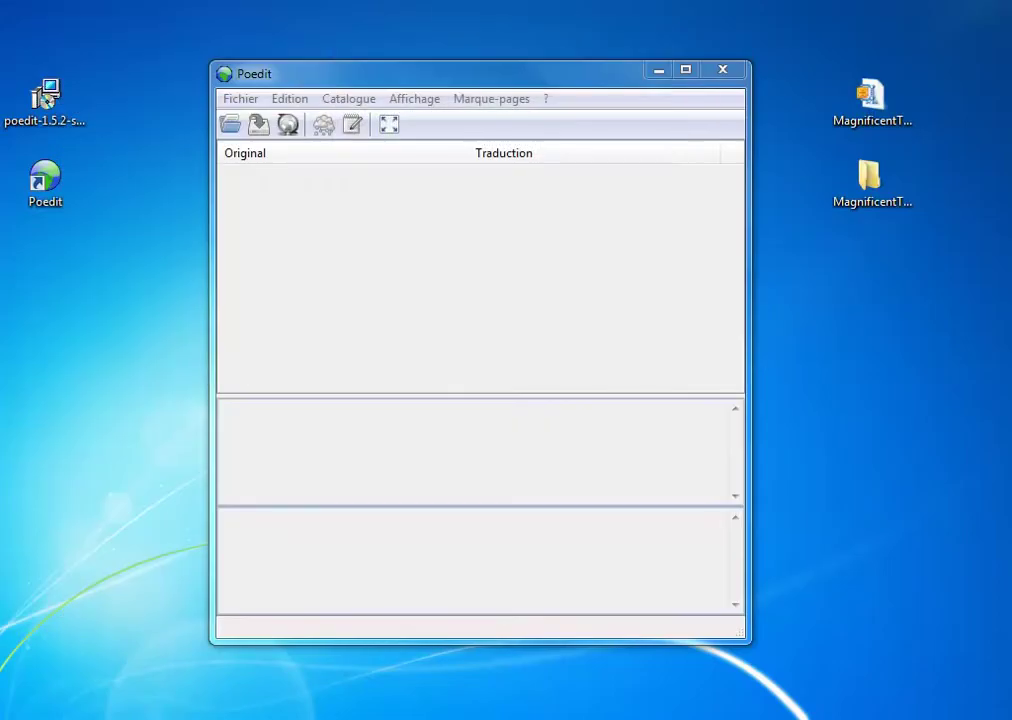
- Select the Poedit 1.5.2 installer on the desktop, followed by the Poedit shortcut
{"action": "left_click", "coordinate": [45, 100]}
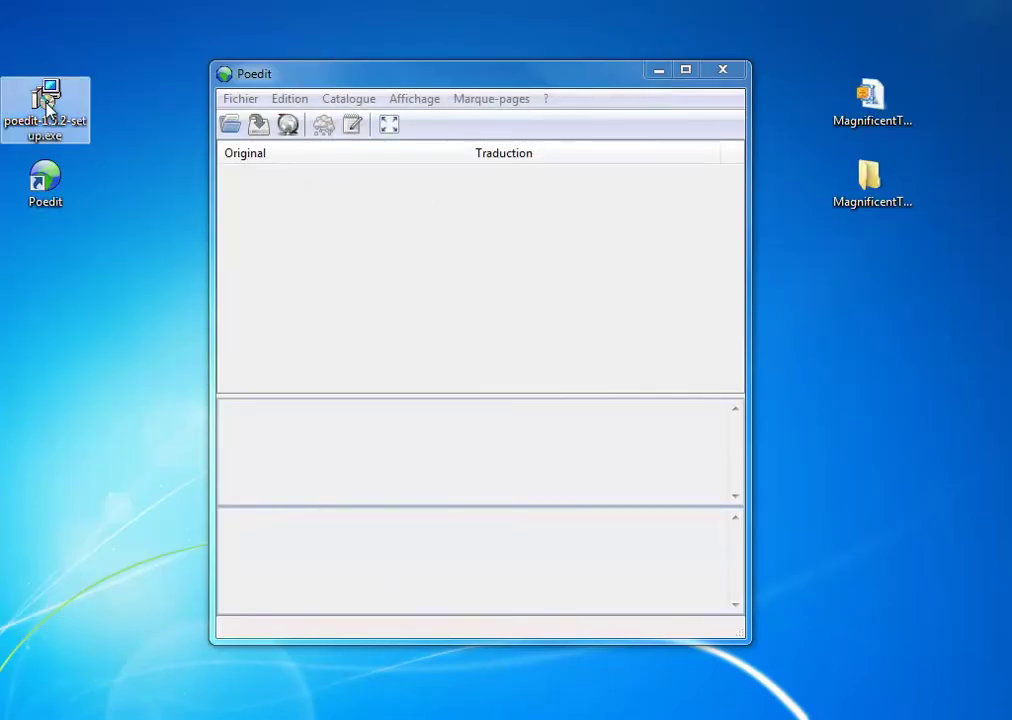
{"action": "left_click", "coordinate": [40, 200]}
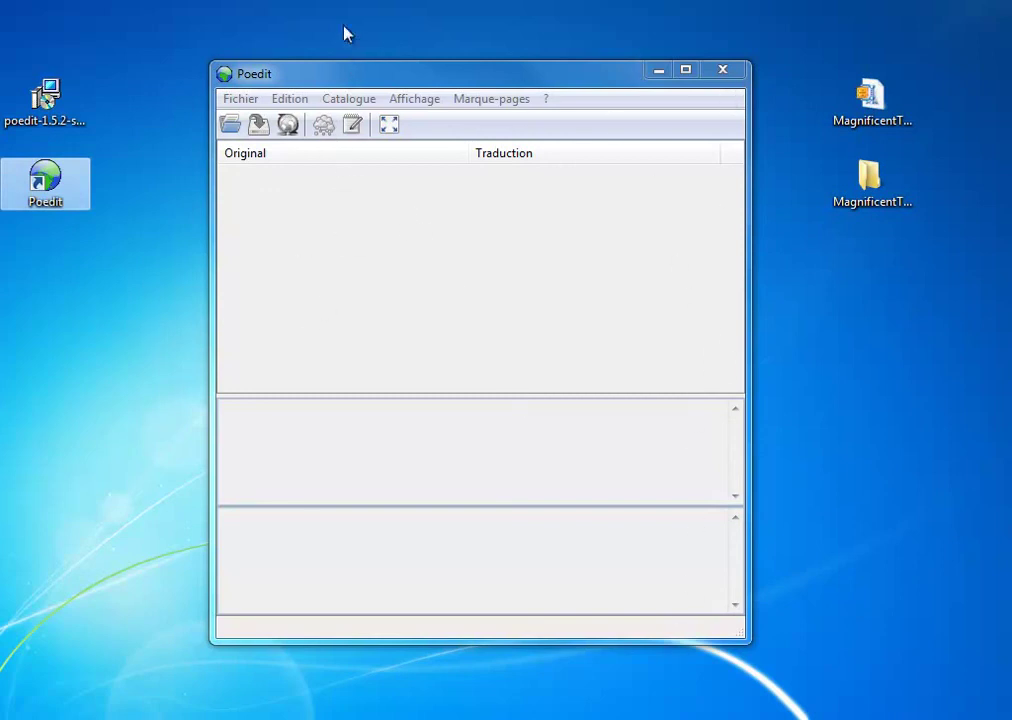
- Examine the fr_FR.mo and fr_FR.po files in the backed-up Magnificent theme's lang folder, and view the original MagnificentTheme lang folder for comparison
{"action": "key", "text": "alt+Tab"}
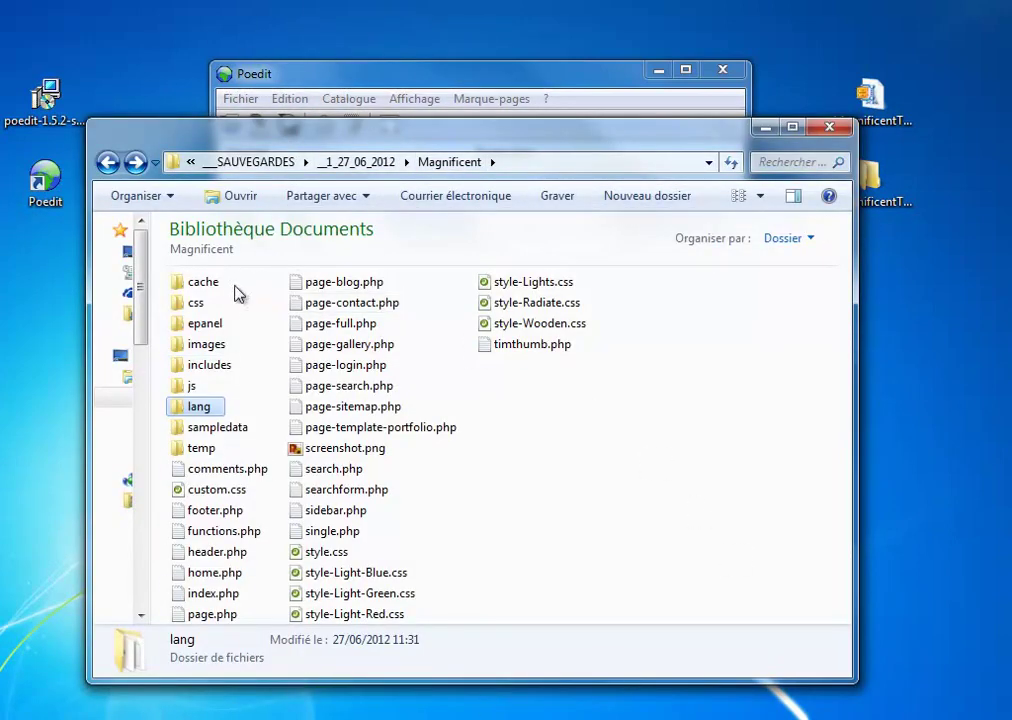
{"action": "double_click", "coordinate": [199, 412]}
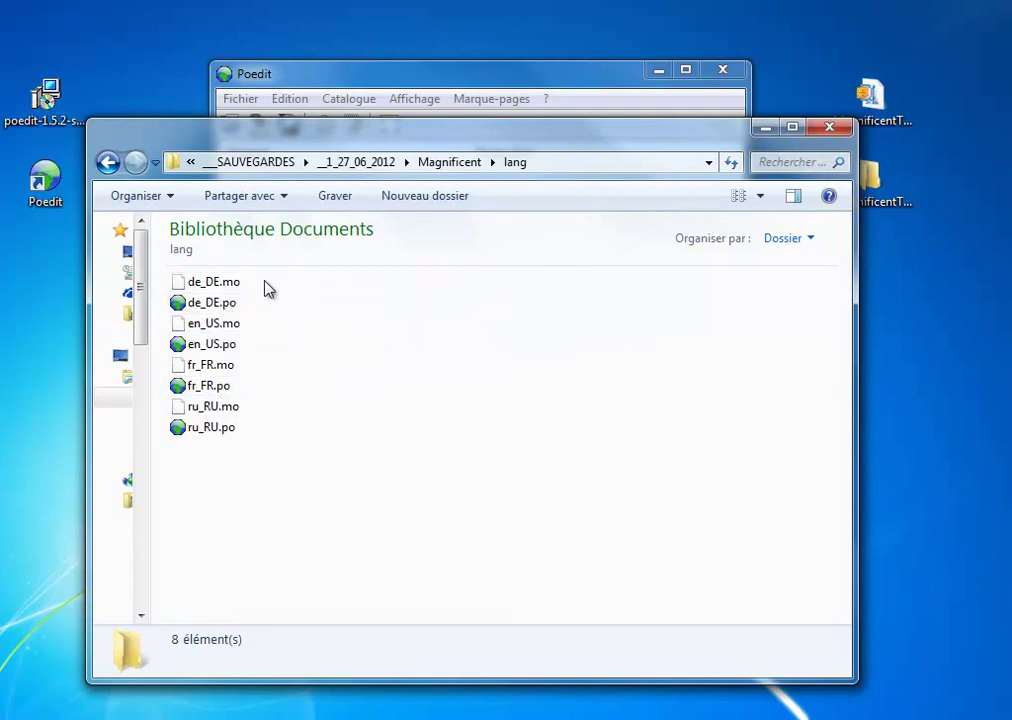
{"action": "left_click", "coordinate": [224, 368]}
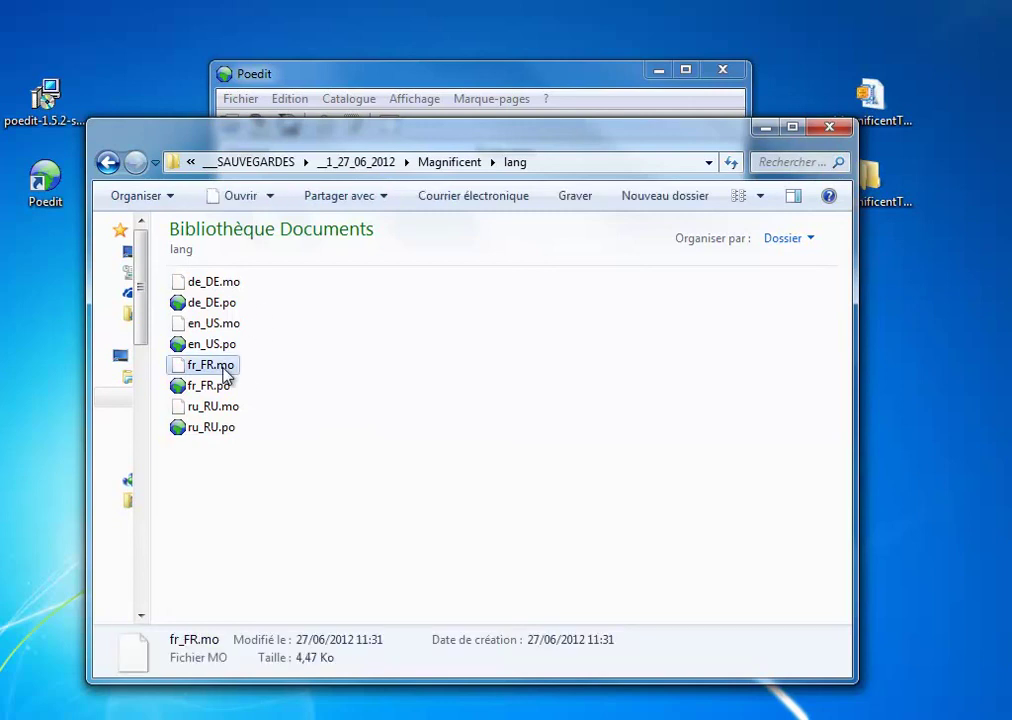
{"action": "left_click", "coordinate": [219, 391]}
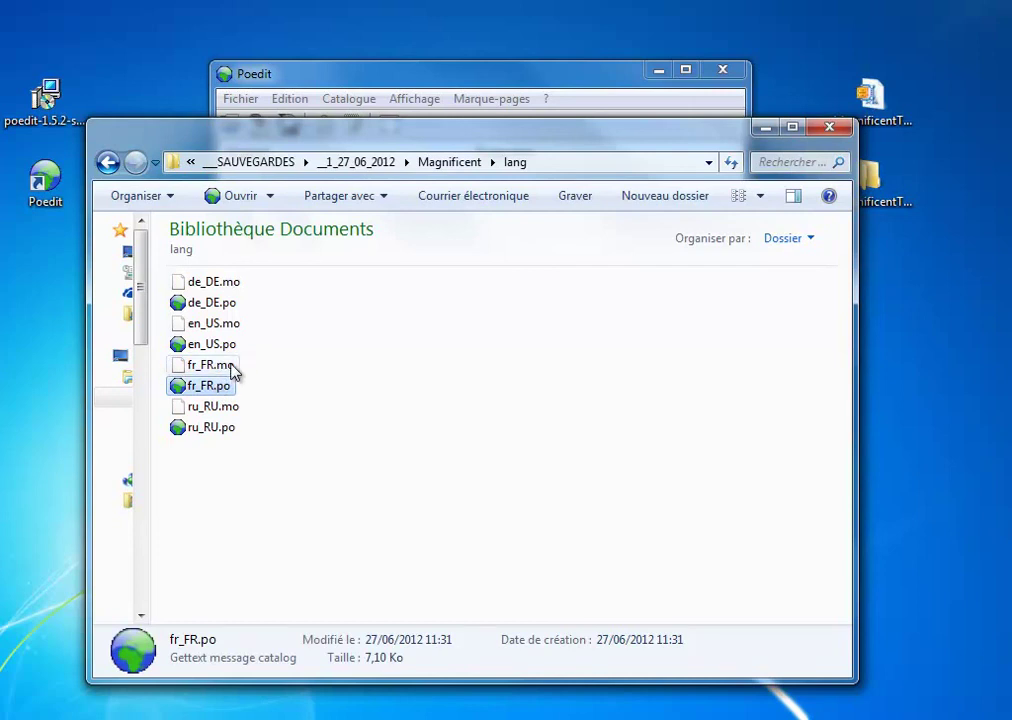
{"action": "left_click", "coordinate": [232, 368]}
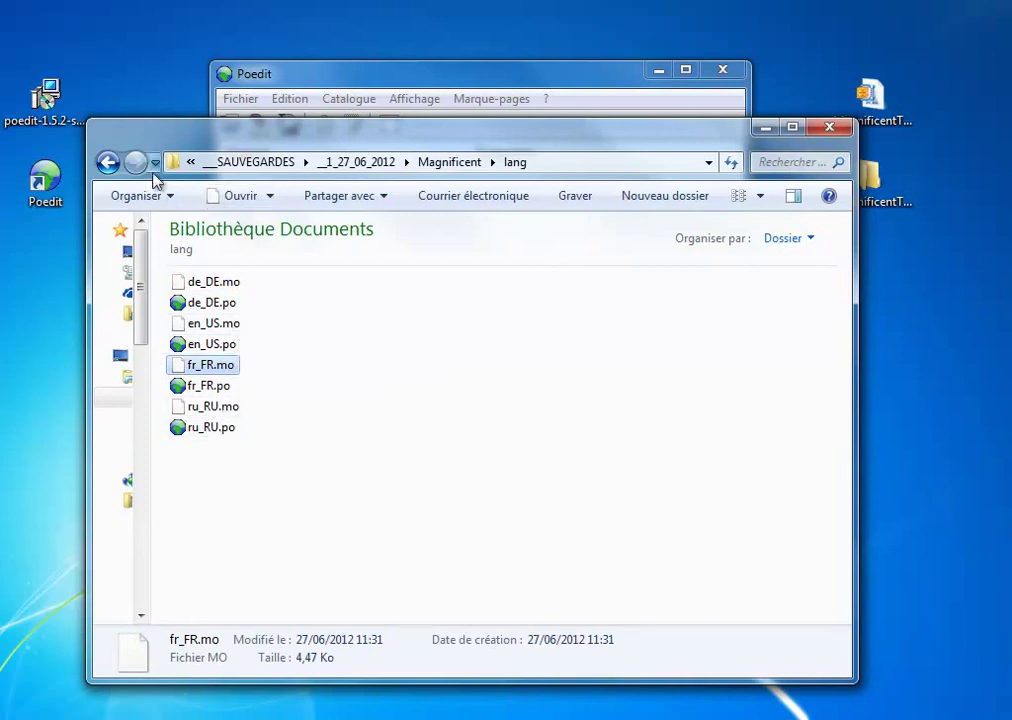
{"action": "left_click", "coordinate": [107, 163]}
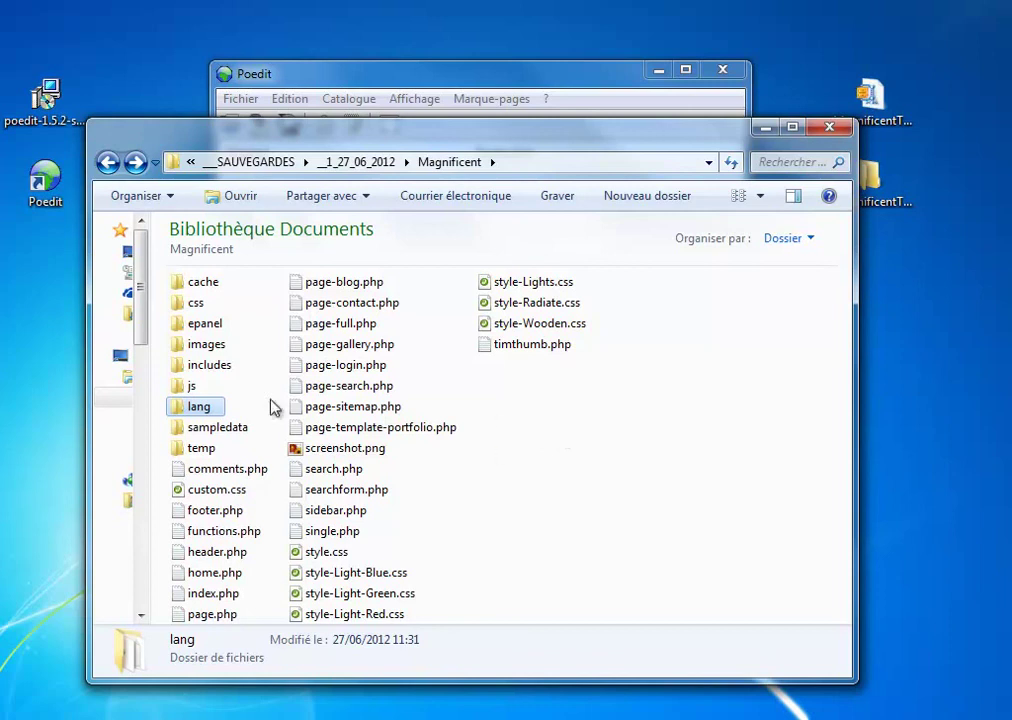
{"action": "left_click", "coordinate": [764, 128]}
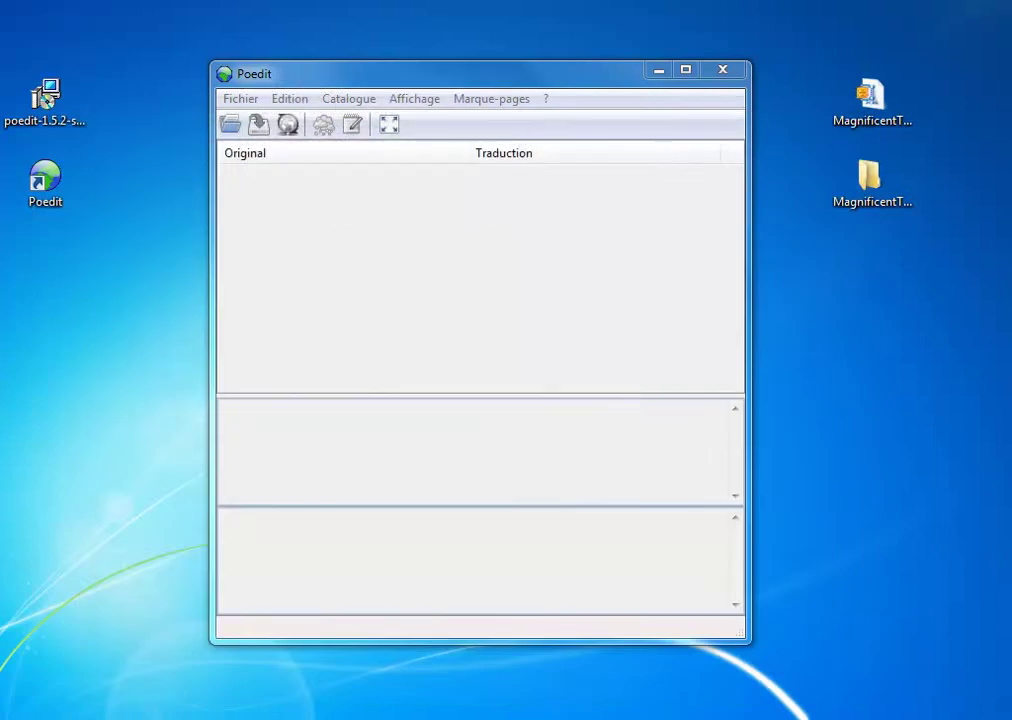
{"action": "key", "text": "alt+Tab"}
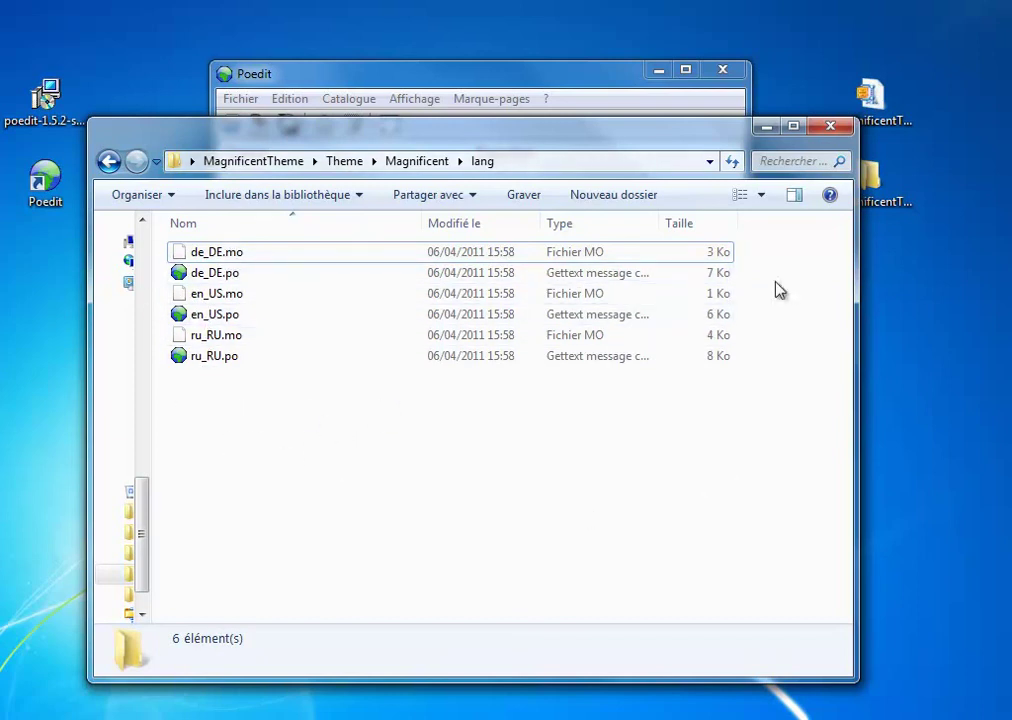
{"action": "left_click", "coordinate": [758, 129]}
- Open the fr_FR.po catalogue from the desktop's lang folder in Poedit and maximize its window
{"action": "left_click", "coordinate": [232, 125]}
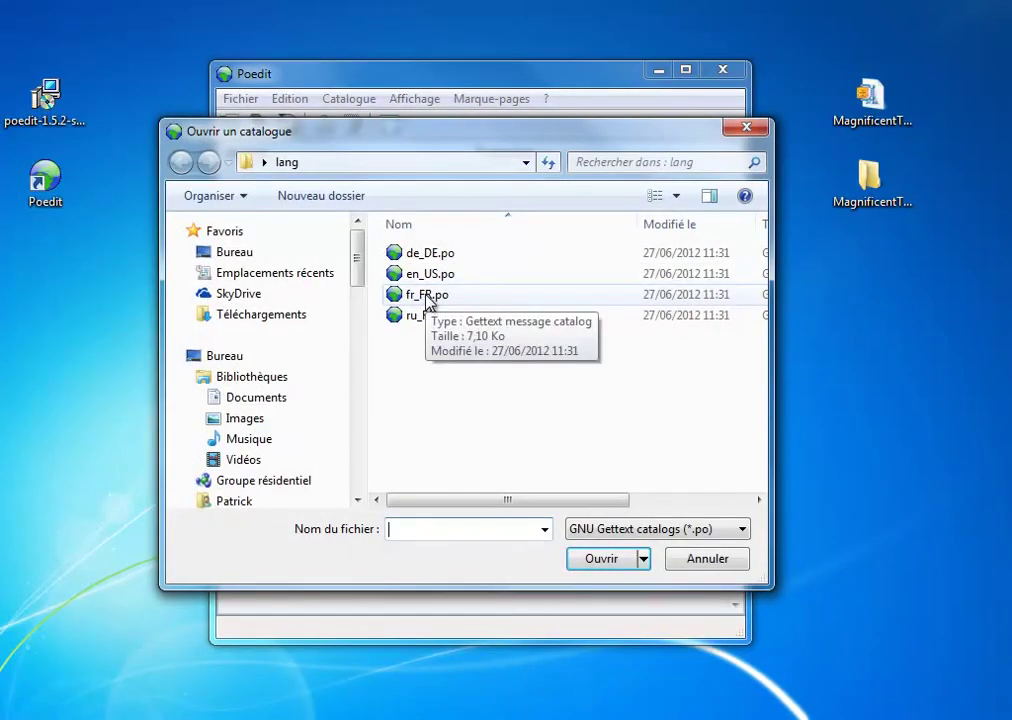
{"action": "left_click", "coordinate": [428, 298]}
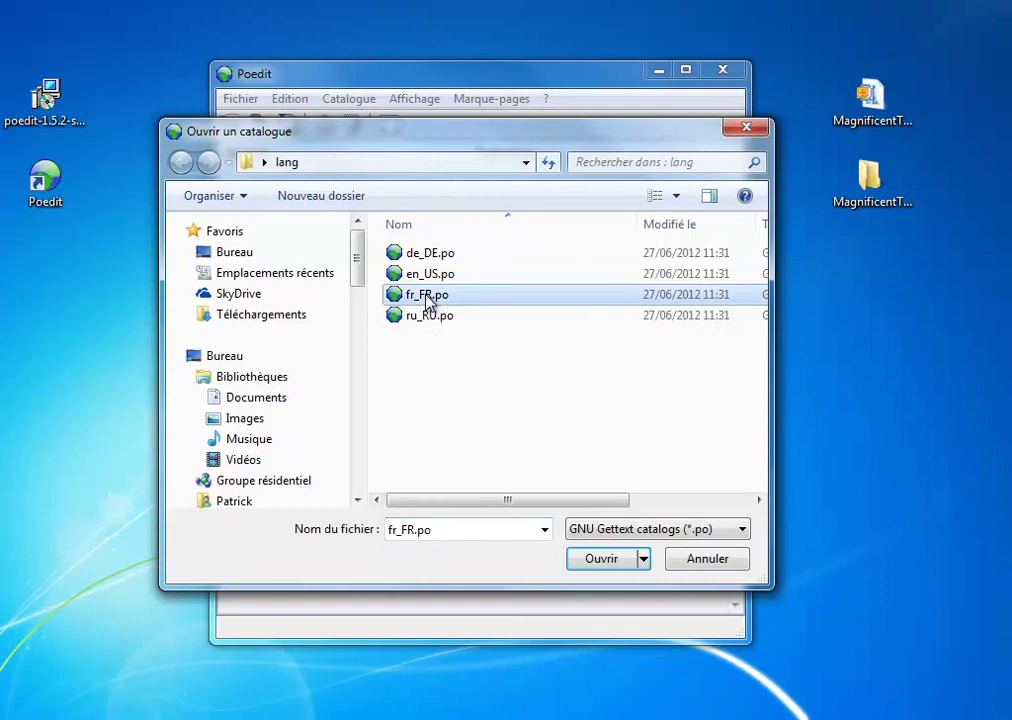
{"action": "left_click", "coordinate": [600, 562]}
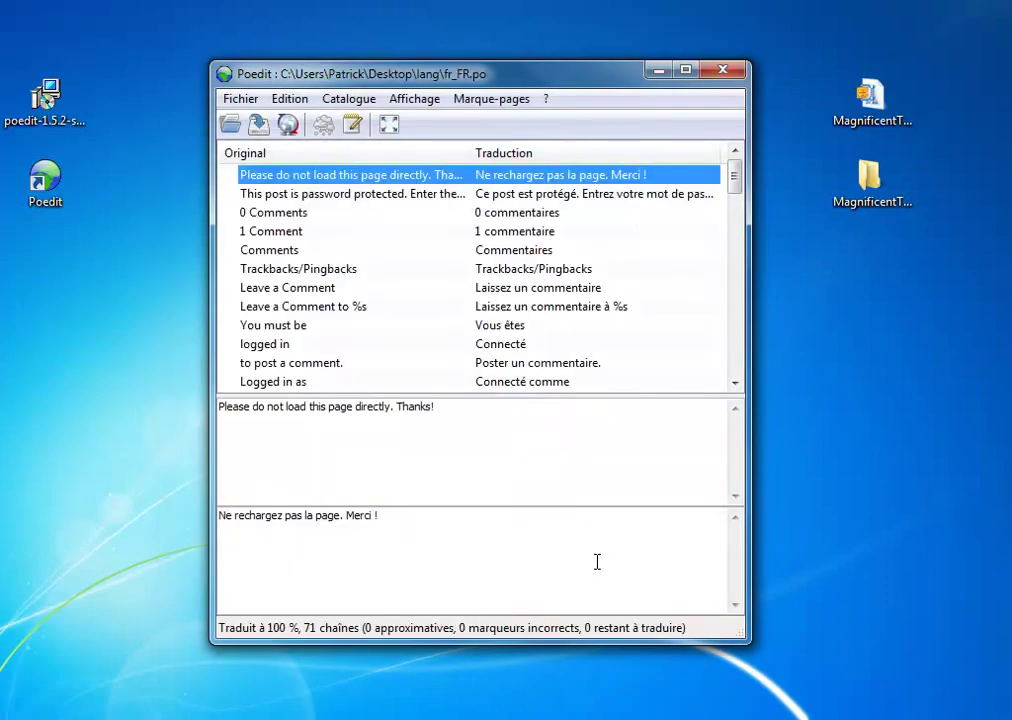
{"action": "left_click", "coordinate": [686, 70]}
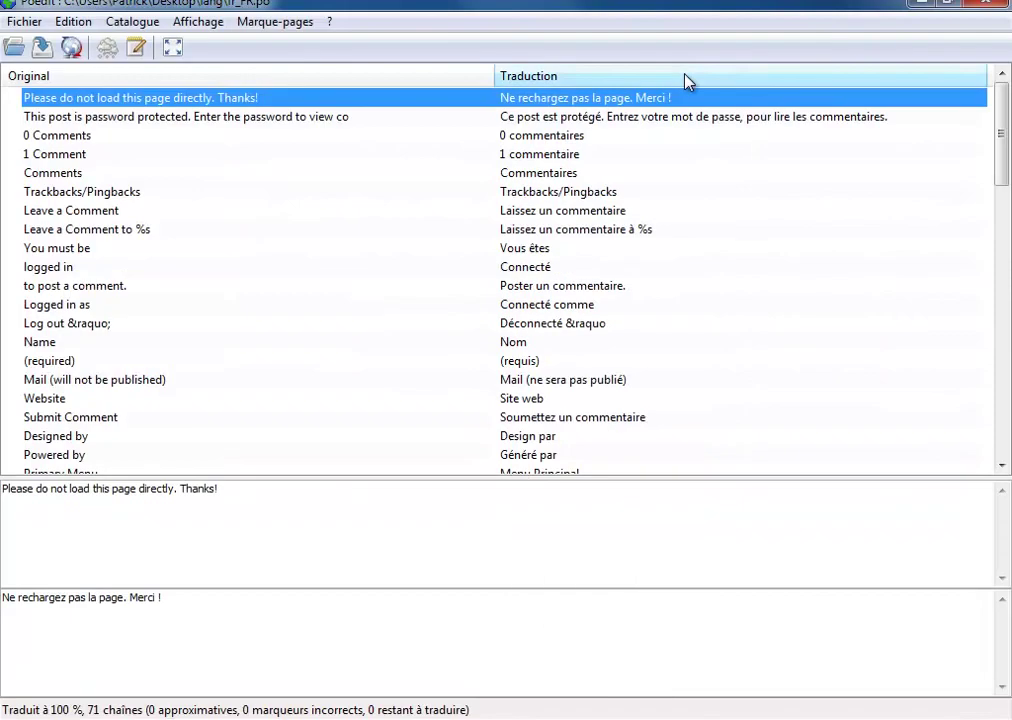
- Erase the word after the 0 in the French translation of "0 Comments" and re-enter it to read "0 commentaires"
{"action": "left_click", "coordinate": [58, 141]}
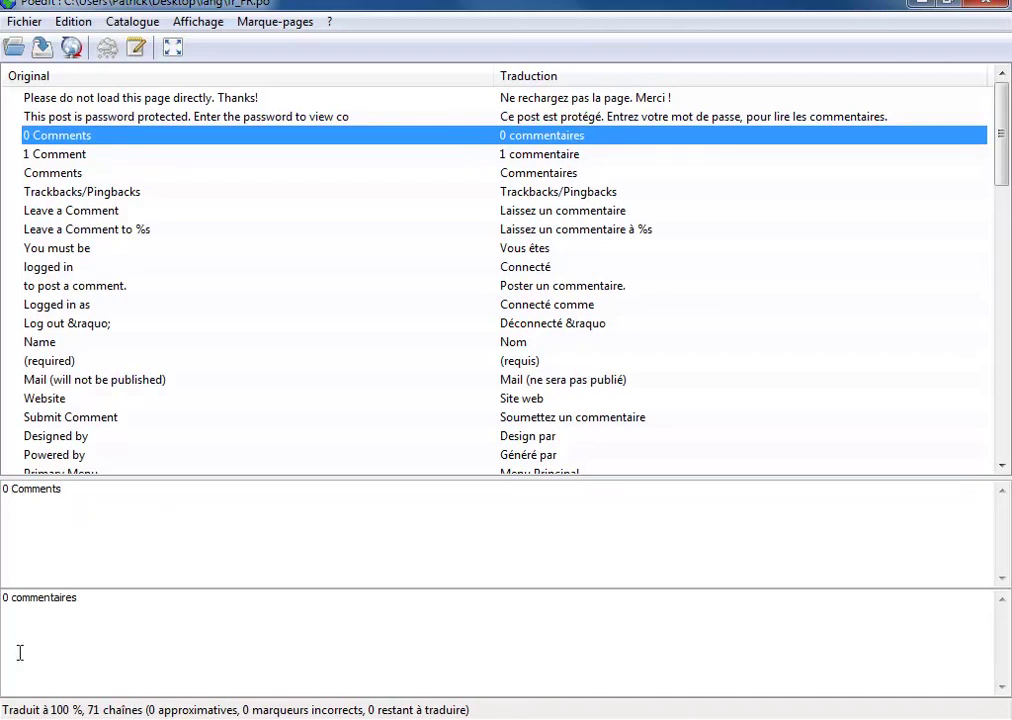
{"action": "left_click", "coordinate": [69, 601]}
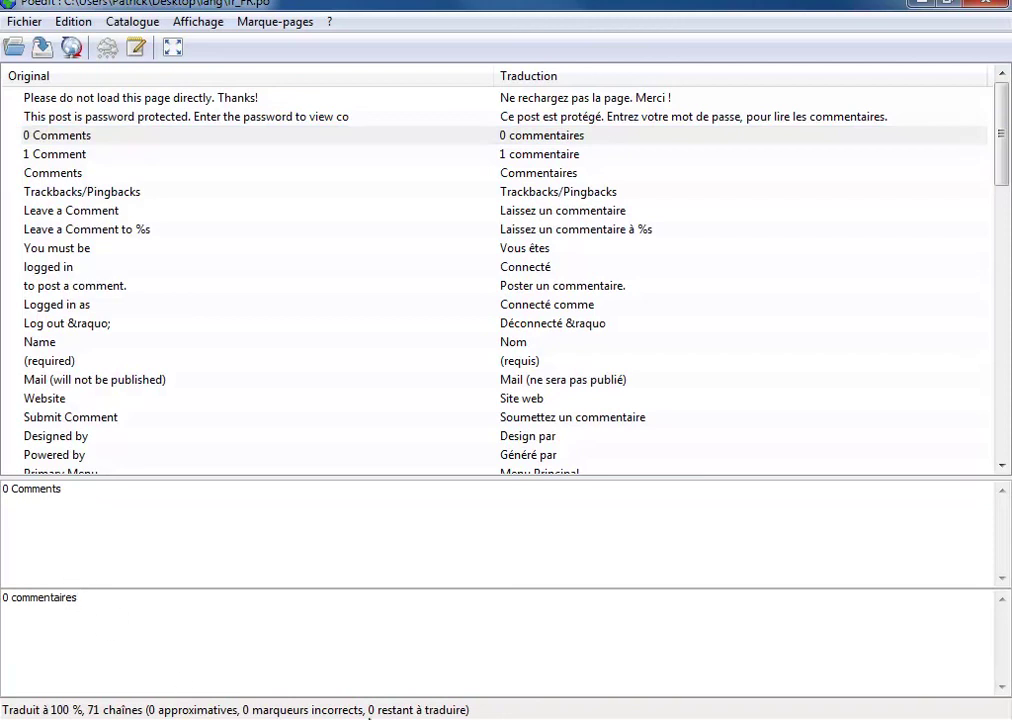
{"action": "key", "text": "BackSpace"}
{"action": "key", "text": "BackSpace"}
{"action": "key", "text": "BackSpace"}
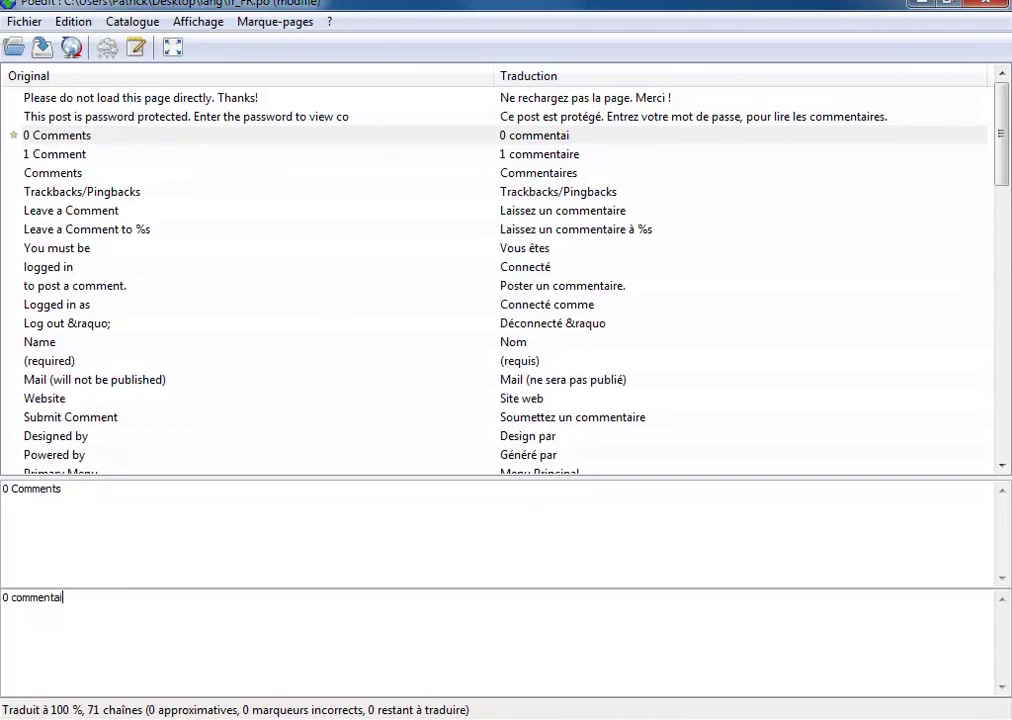
{"action": "key", "text": "BackSpace"}
{"action": "key", "text": "BackSpace"}
{"action": "key", "text": "BackSpace"}
{"action": "key", "text": "BackSpace"}
{"action": "key", "text": "BackSpace"}
{"action": "key", "text": "BackSpace"}
{"action": "key", "text": "BackSpace"}
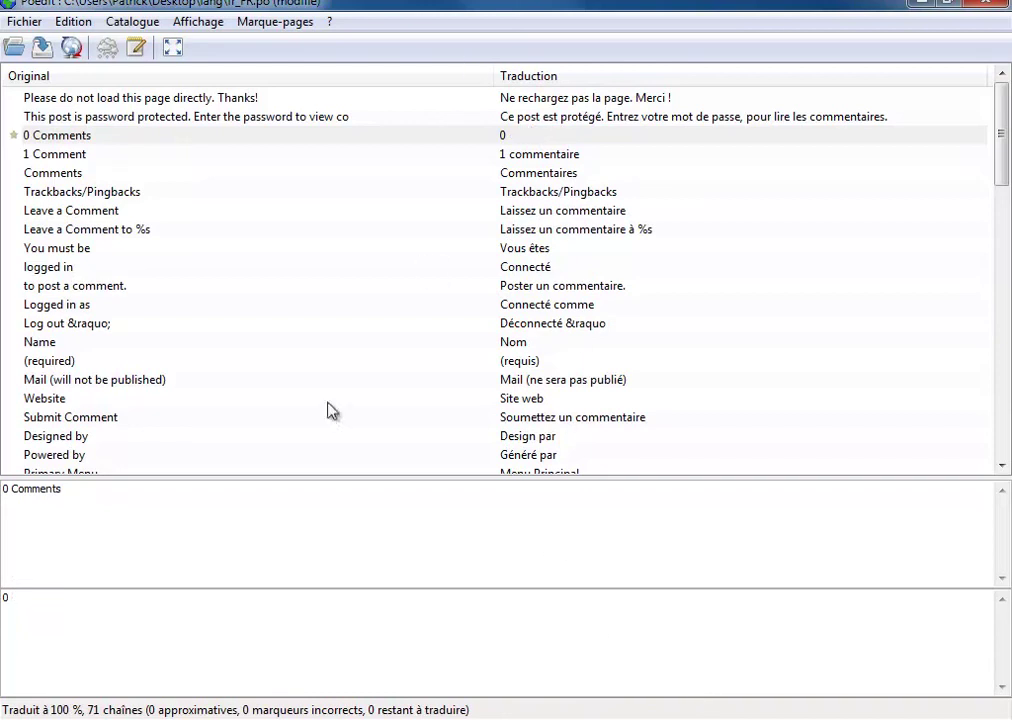
{"action": "type", "text": "omment"}
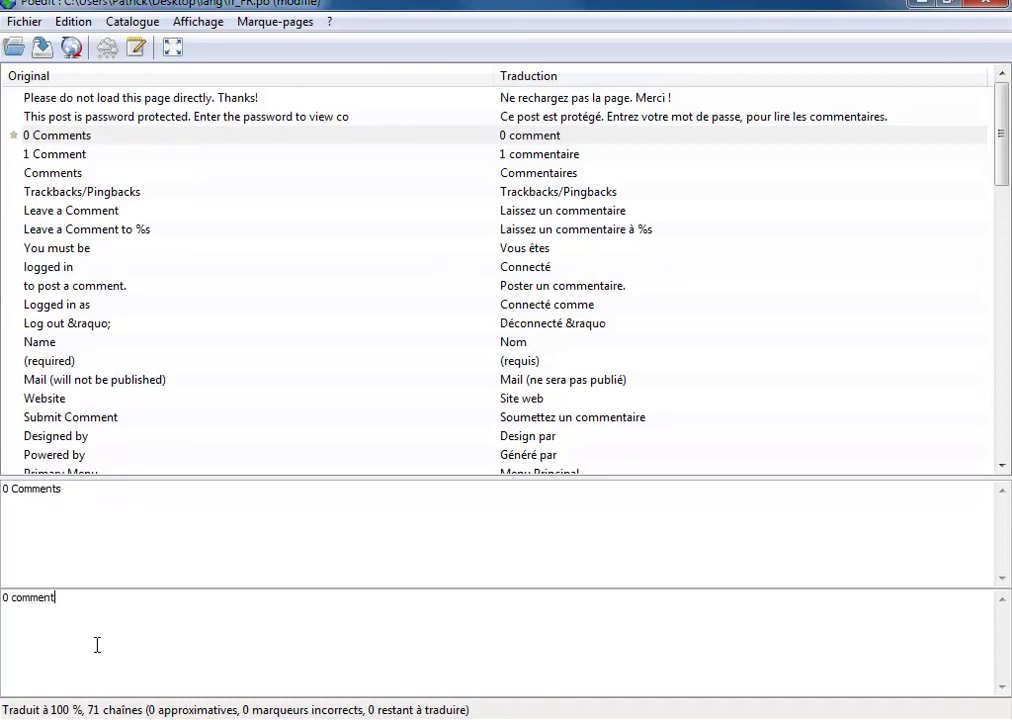
{"action": "type", "text": "aires"}
- Look through the catalogue's strings down to the last entry and the available save commands, leaving the window at its smaller size
{"action": "left_click_drag", "start_coordinate": [1001, 147], "coordinate": [1001, 442]}
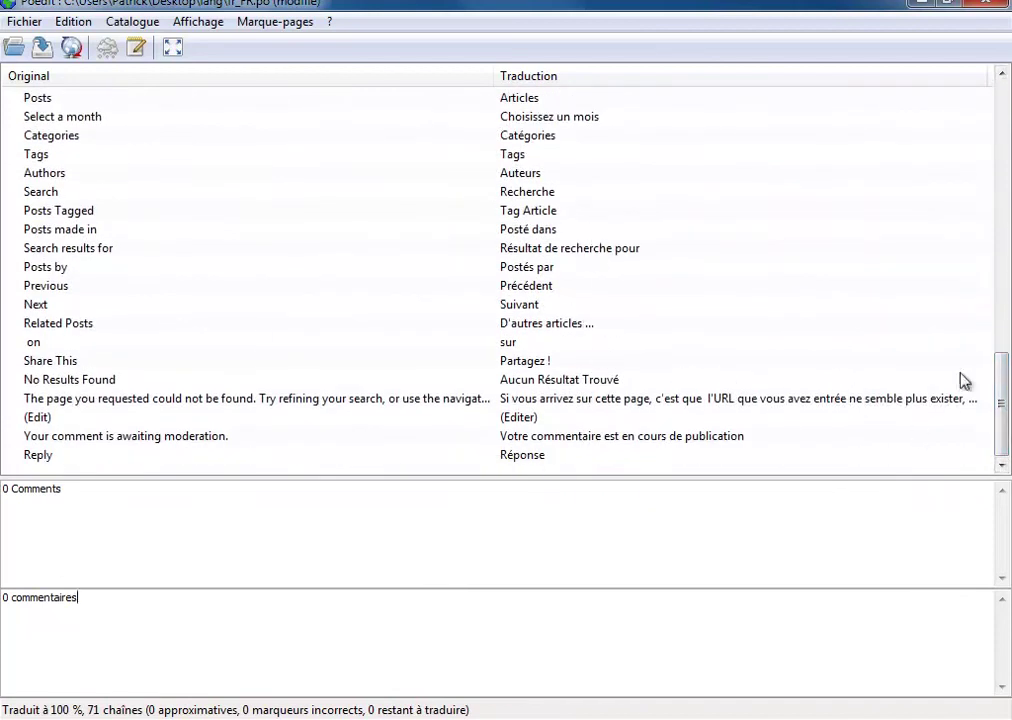
{"action": "left_click_drag", "start_coordinate": [1002, 408], "coordinate": [1004, 150]}
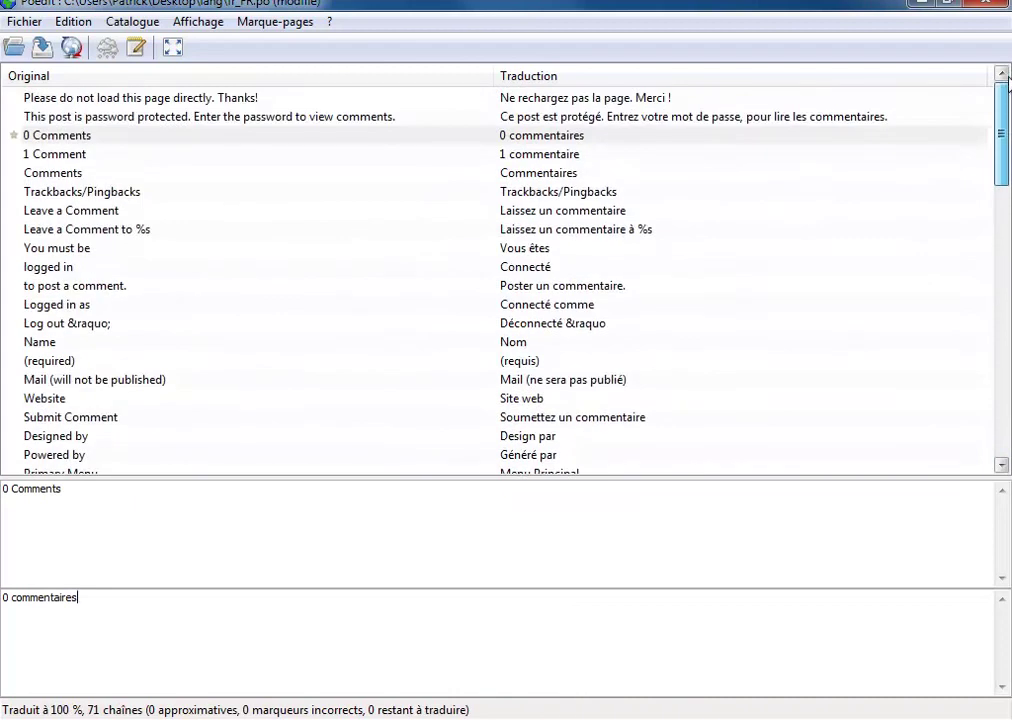
{"action": "left_click", "coordinate": [25, 22]}
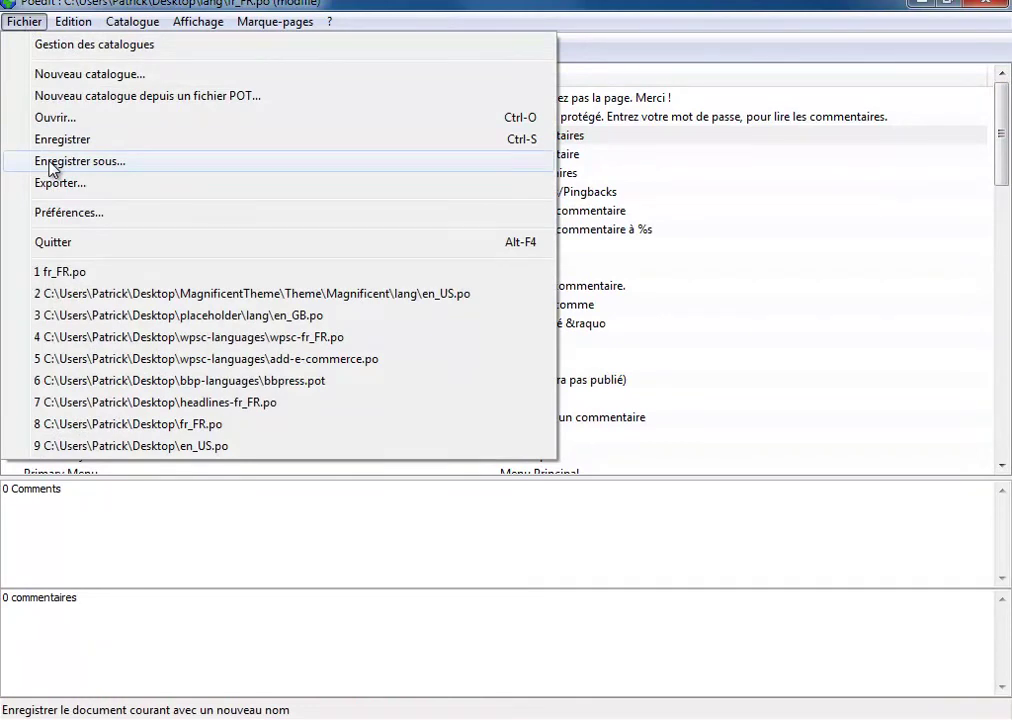
{"action": "left_click", "coordinate": [565, 556]}
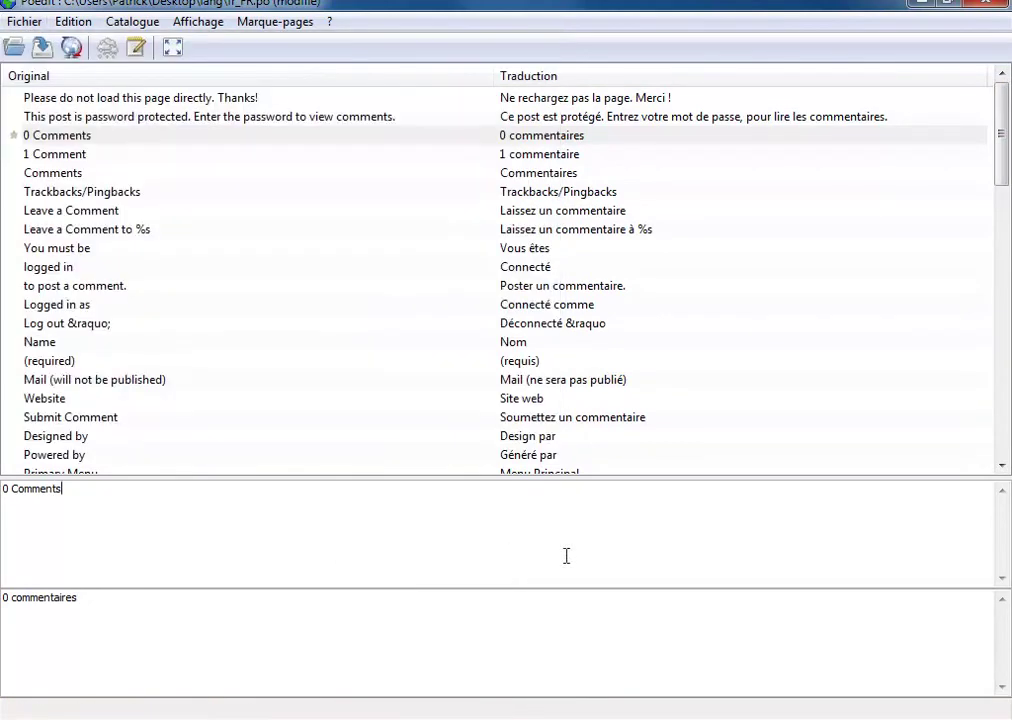
{"action": "left_click", "coordinate": [947, 4]}
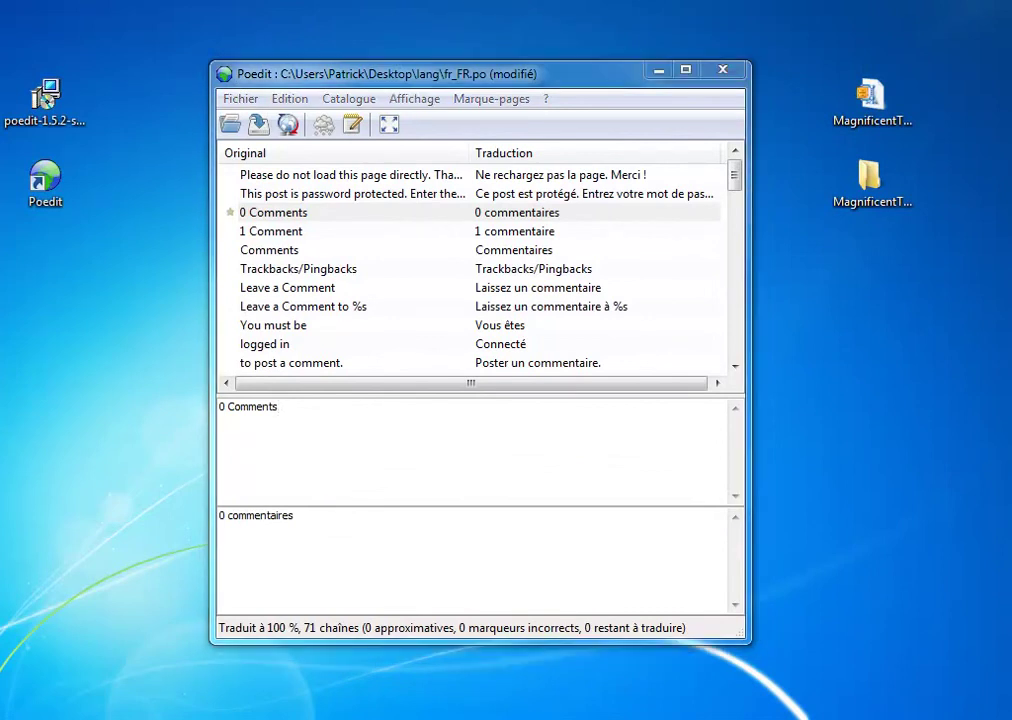
- Switch to the file explorer and examine fr_FR.mo and fr_FR.po in the backed-up Magnificent theme's lang folder
{"action": "key", "text": "alt+Tab"}
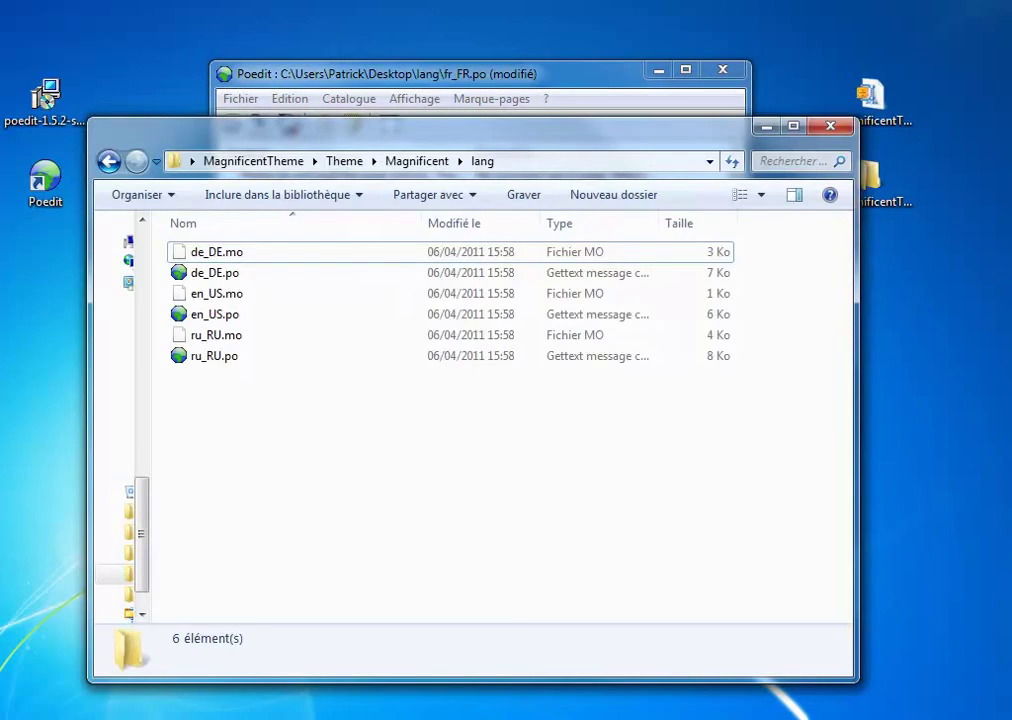
{"action": "key", "text": "BackSpace"}
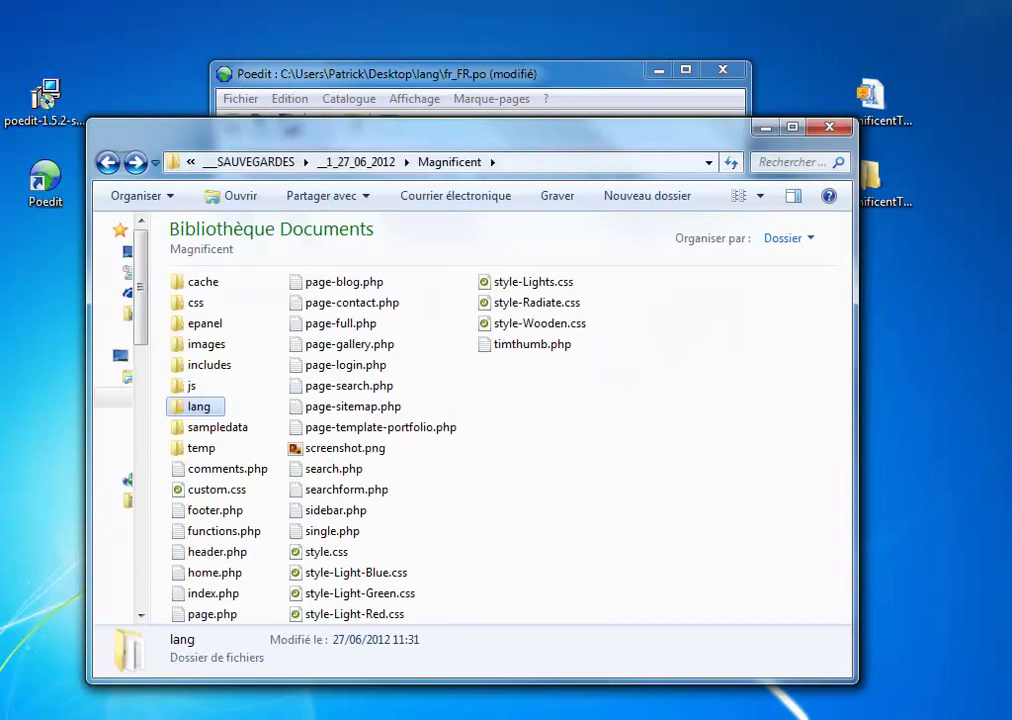
{"action": "double_click", "coordinate": [197, 410]}
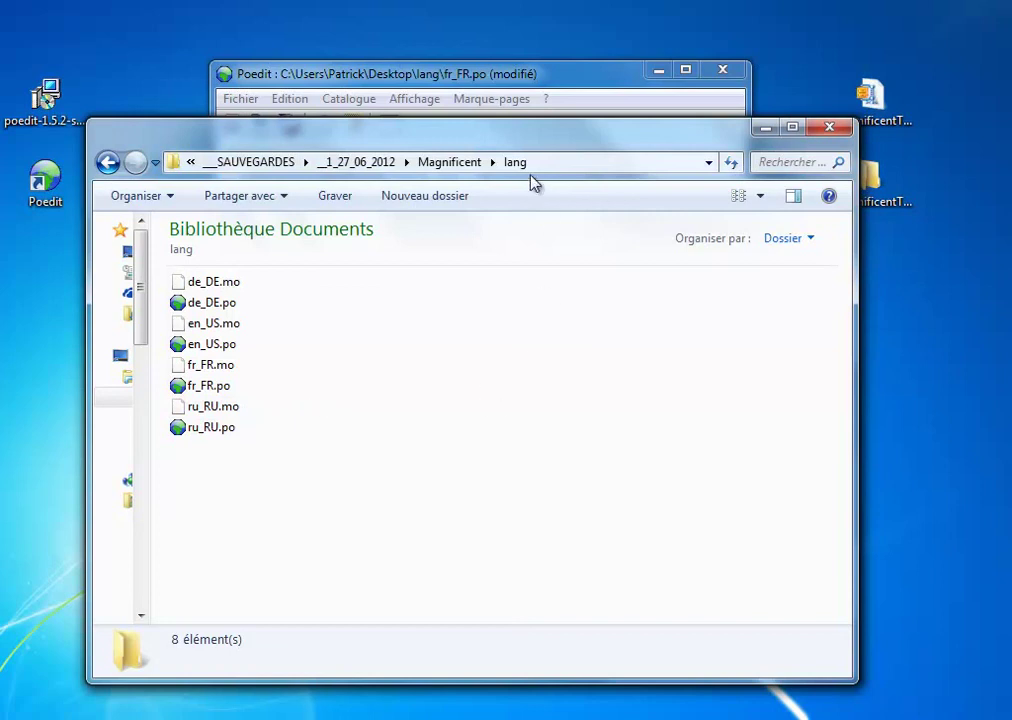
{"action": "left_click", "coordinate": [236, 374]}
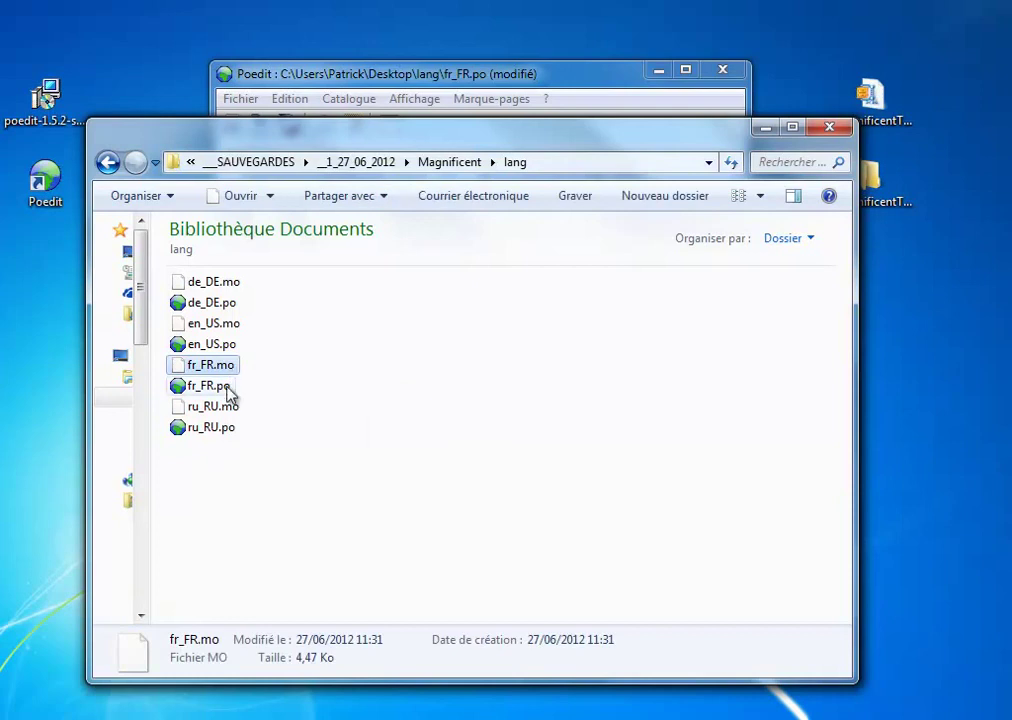
{"action": "left_click", "coordinate": [229, 391]}
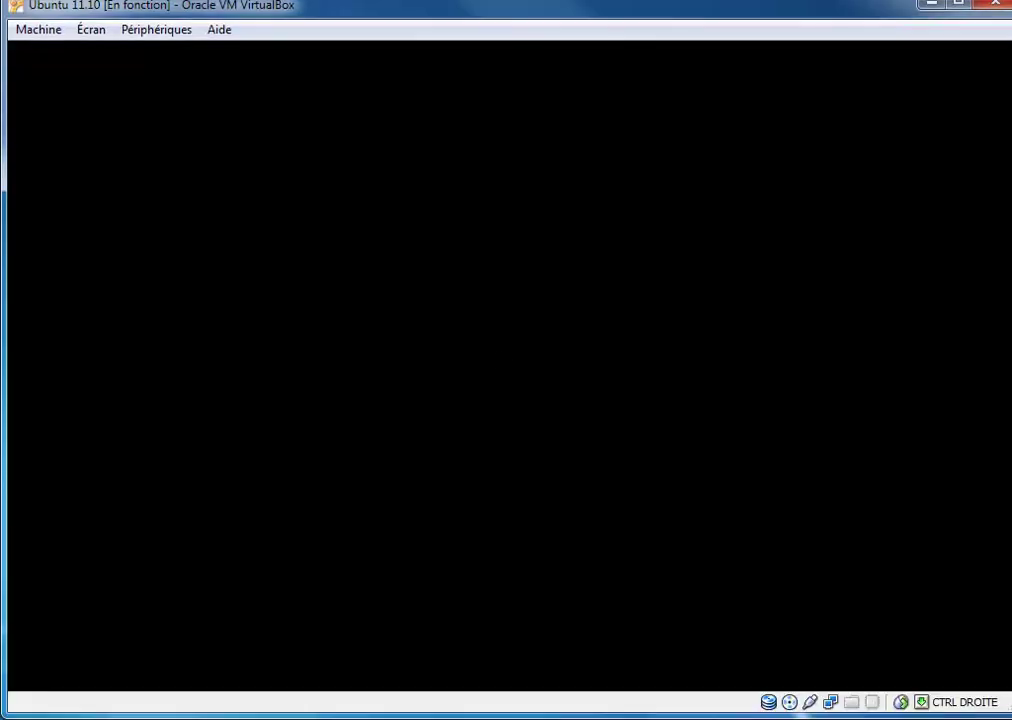
- Unlock the Ubuntu 11.10 virtual machine with the account password, and briefly launch and close its installed Poedit
{"action": "type", "text": "****"}
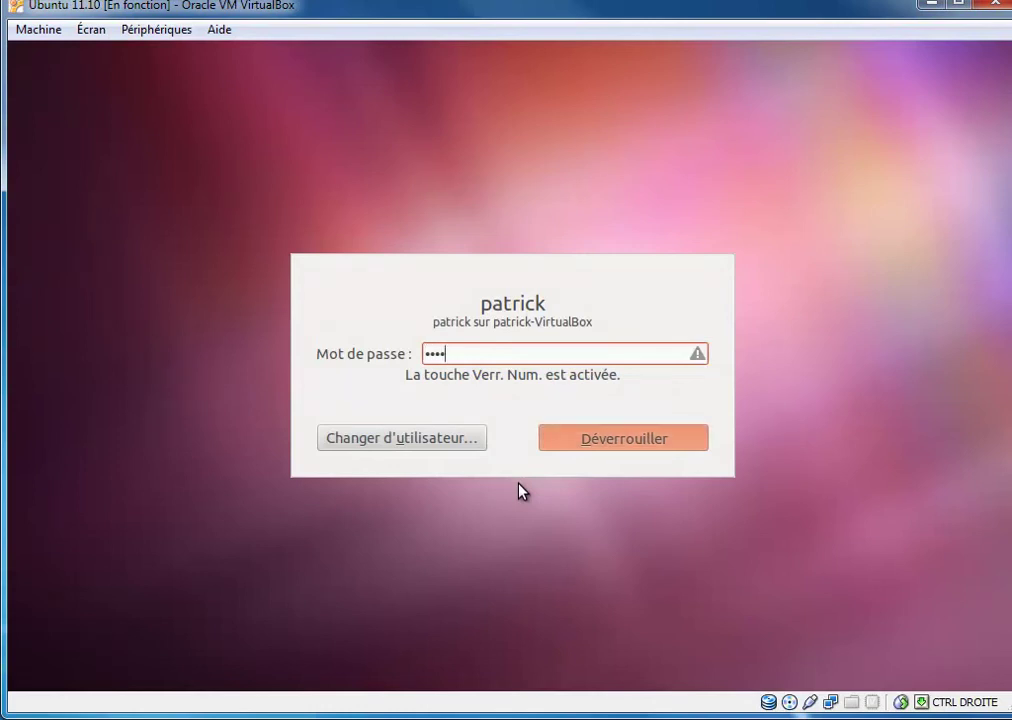
{"action": "key", "text": "Return"}
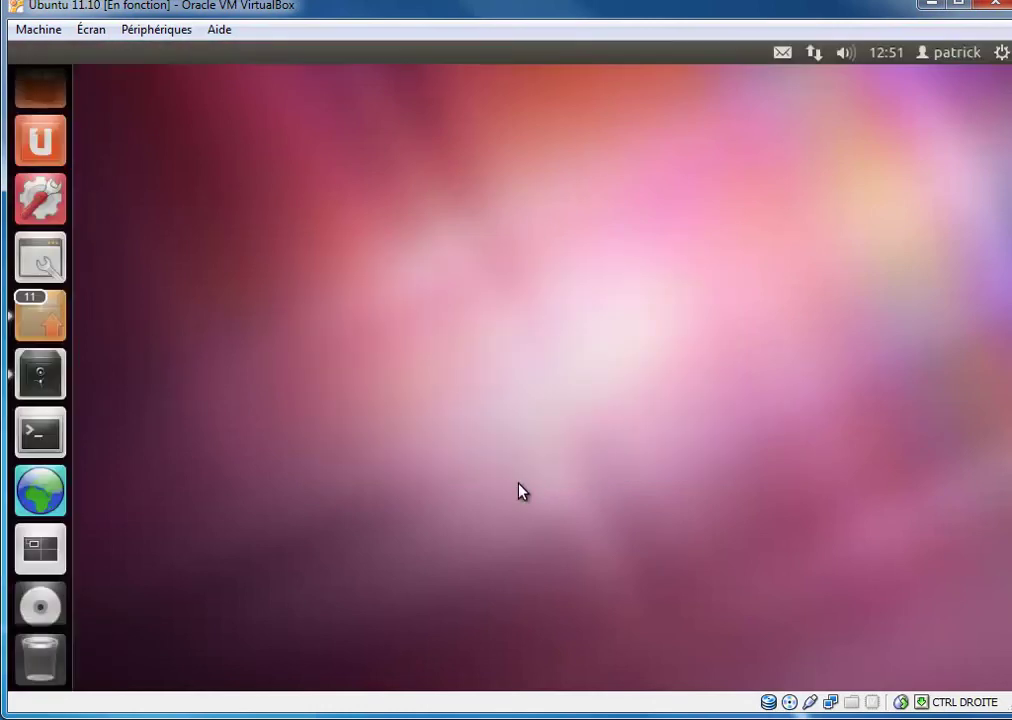
{"action": "left_click", "coordinate": [45, 504]}
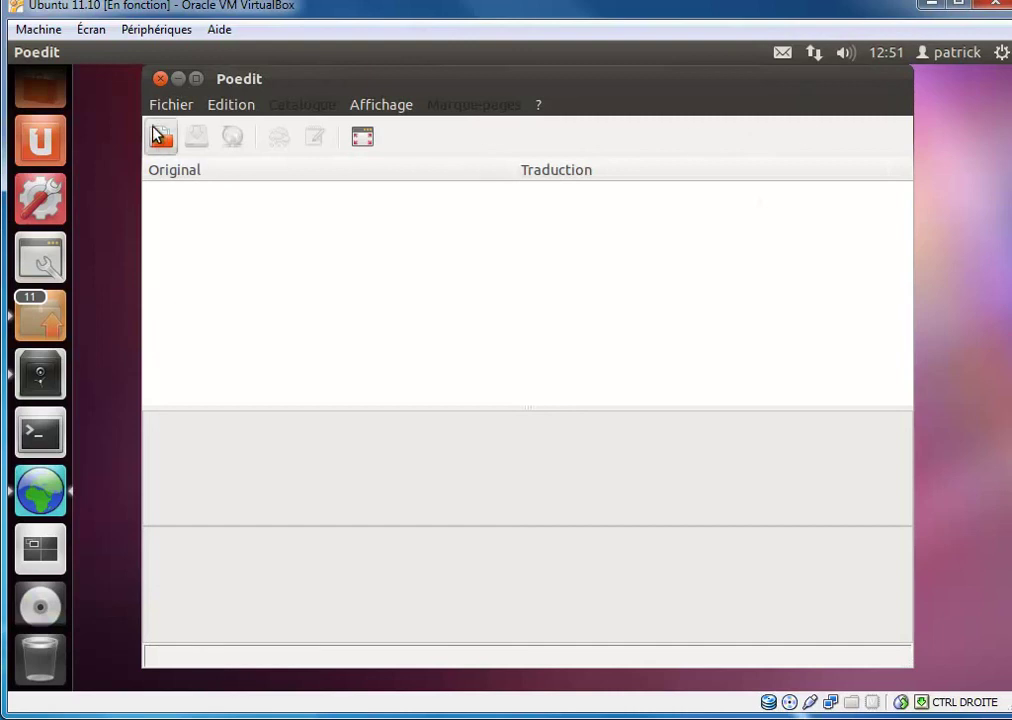
{"action": "left_click", "coordinate": [160, 79]}
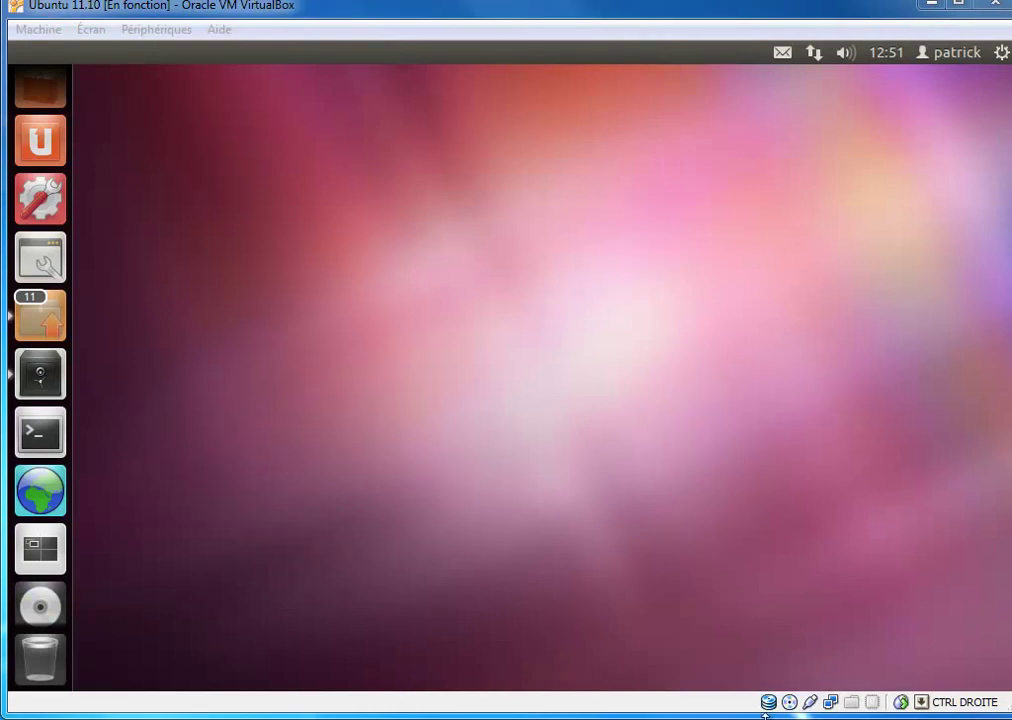
- Uninstall Poedit with "sudo apt-get autoremove poedit" in a terminal, entering the sudo password and accepting the removal, and close the terminal
{"action": "left_click", "coordinate": [55, 434]}
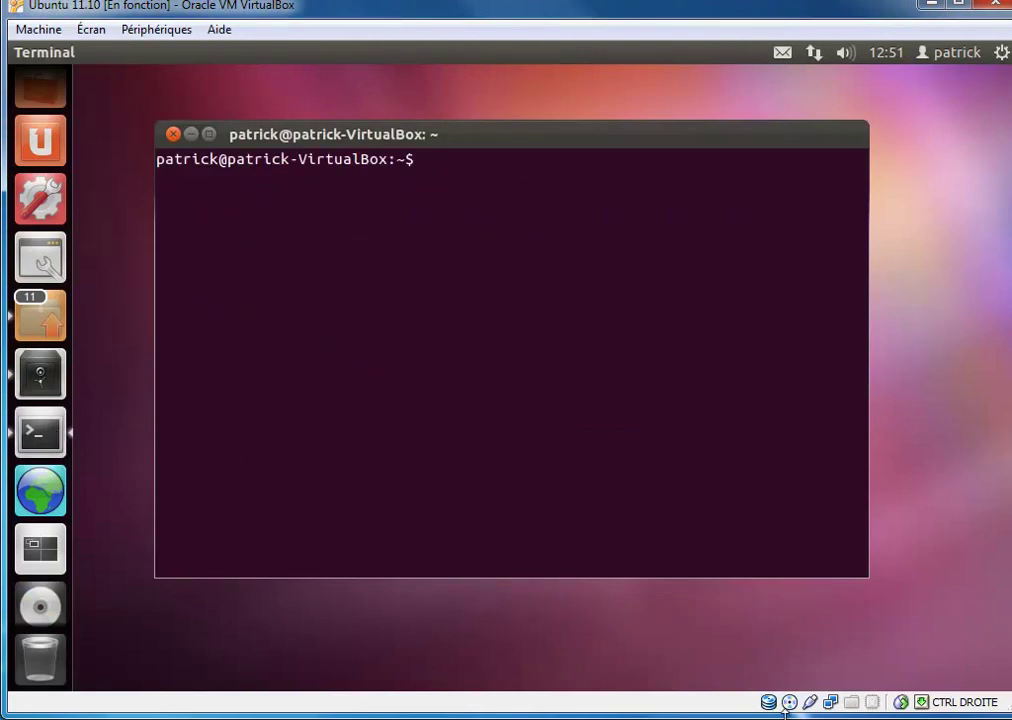
{"action": "key", "text": "ctrl+shift+v"}
{"action": "key", "text": "Return"}
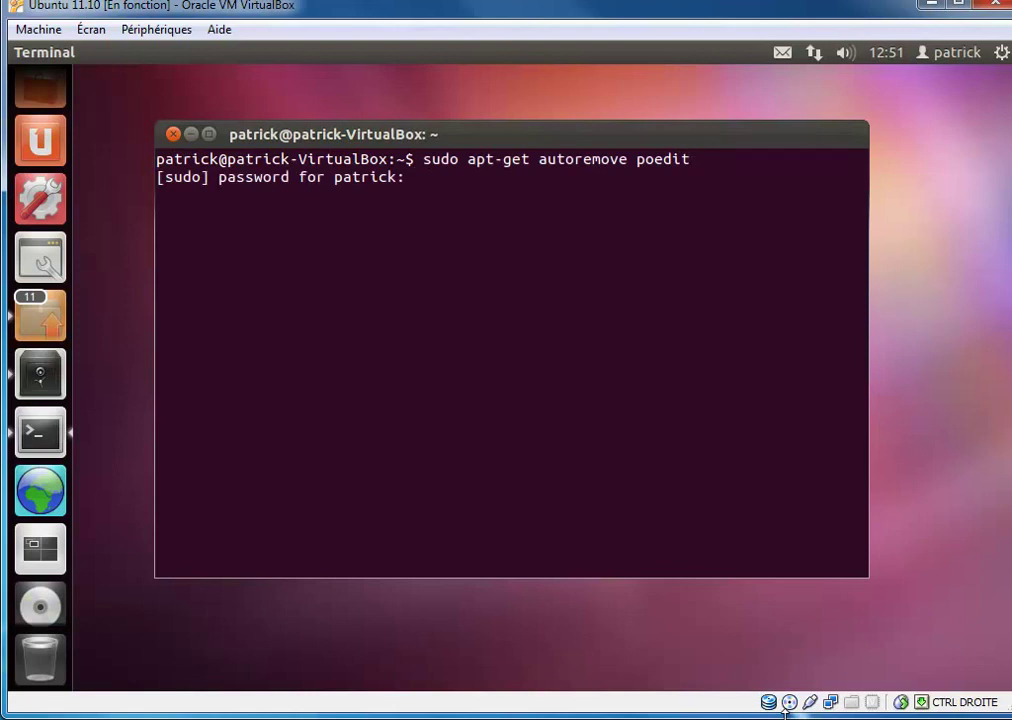
{"action": "key", "text": "Return"}
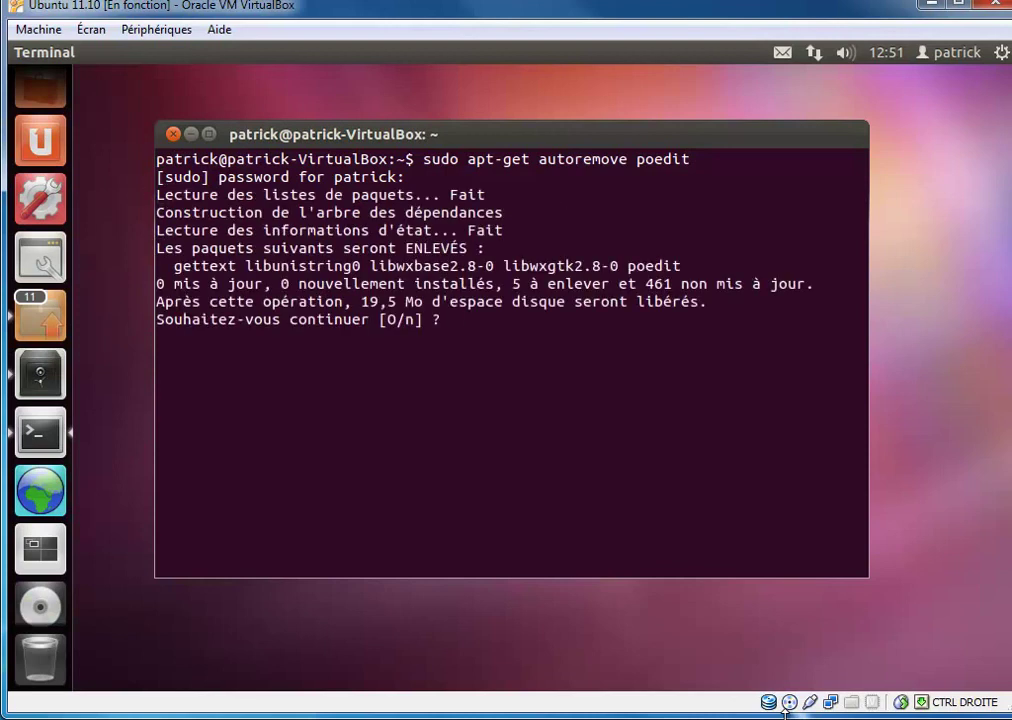
{"action": "key", "text": "Return"}
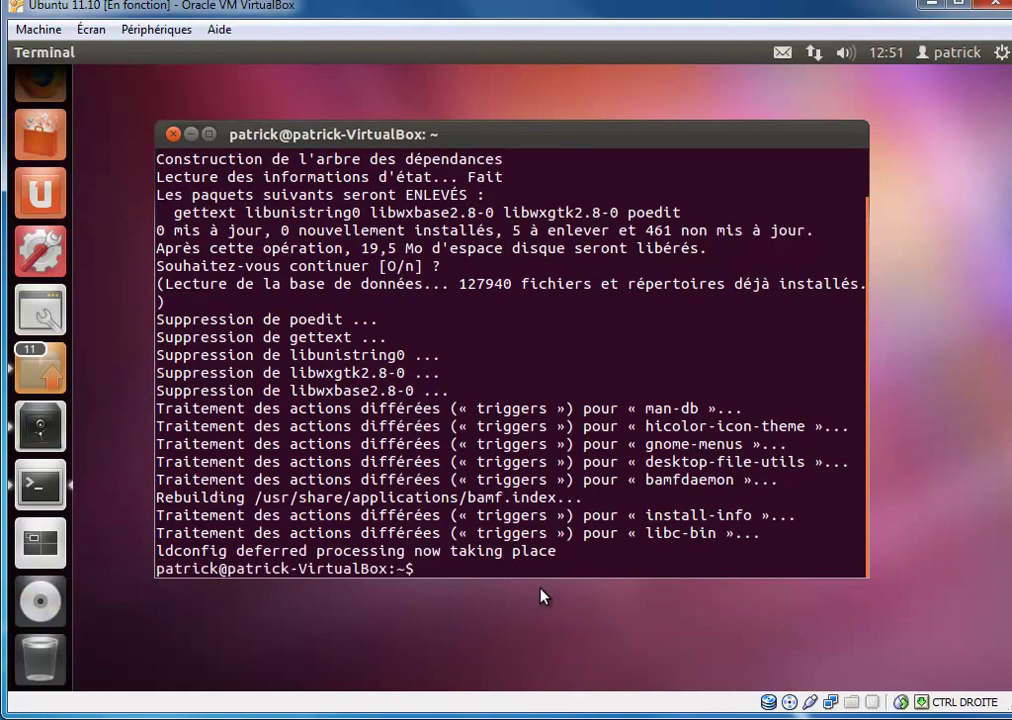
{"action": "left_click", "coordinate": [173, 138]}
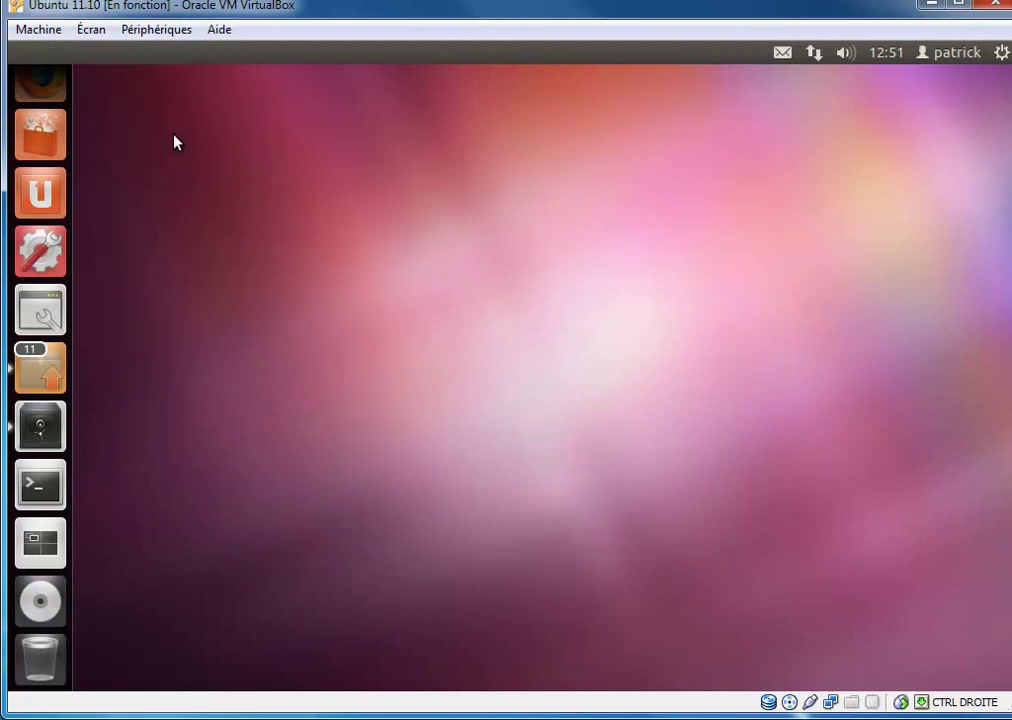
- Install Poedit with "sudo apt-get install poedit" in a new terminal, entering the sudo password and accepting the installation, and close the terminal
{"action": "left_click", "coordinate": [43, 498]}
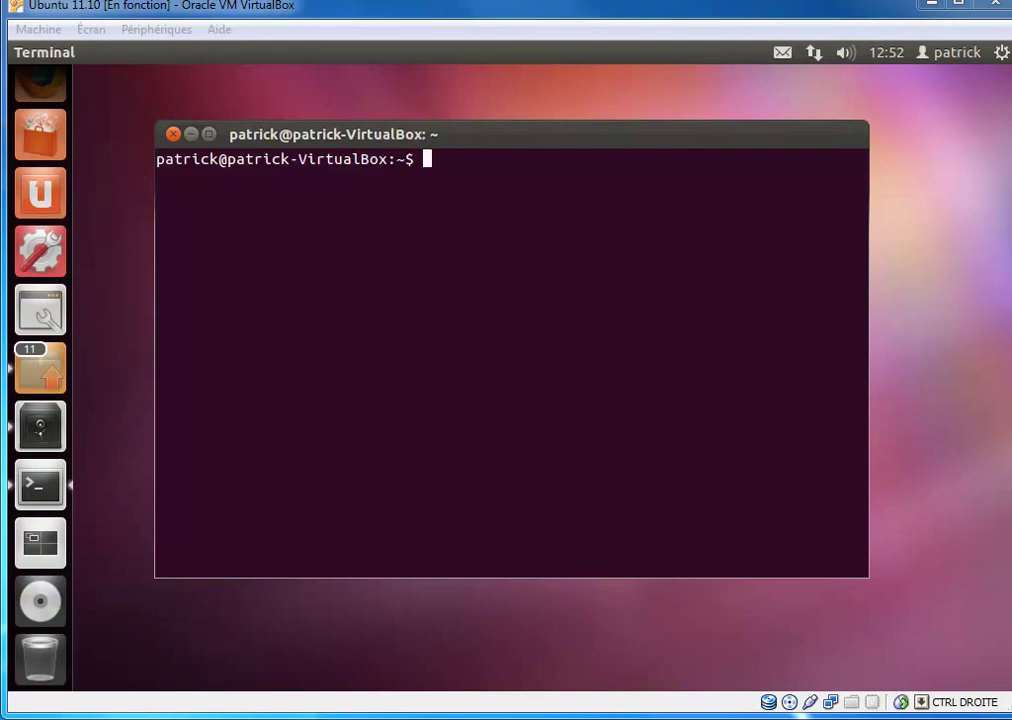
{"action": "left_click", "coordinate": [437, 164]}
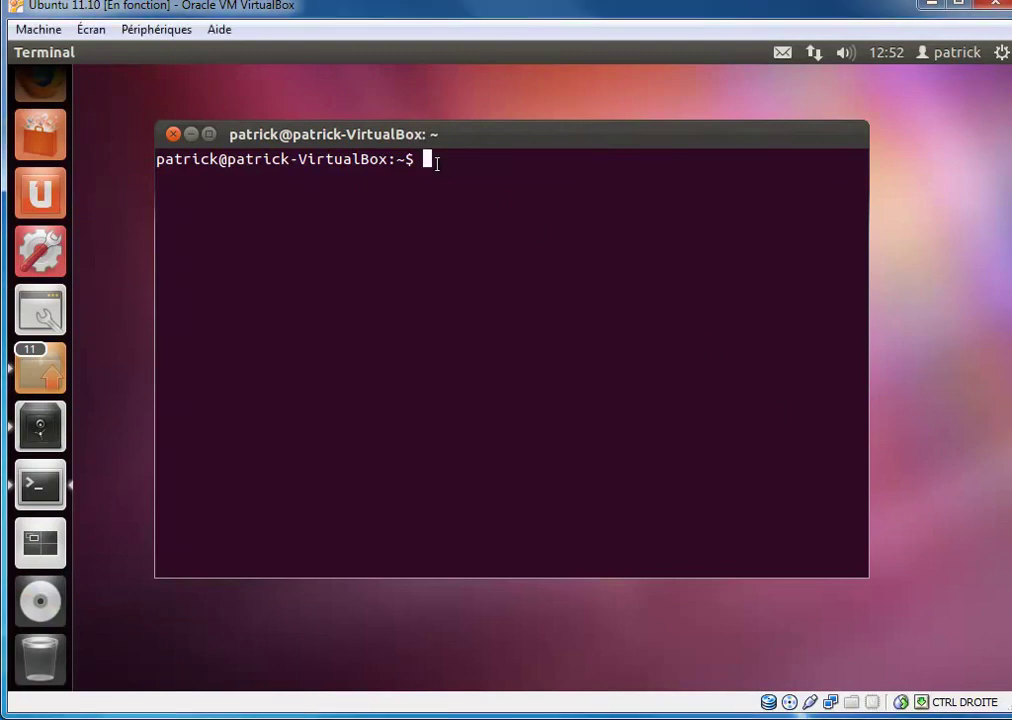
{"action": "type", "text": "sudo apt-get install poedit"}
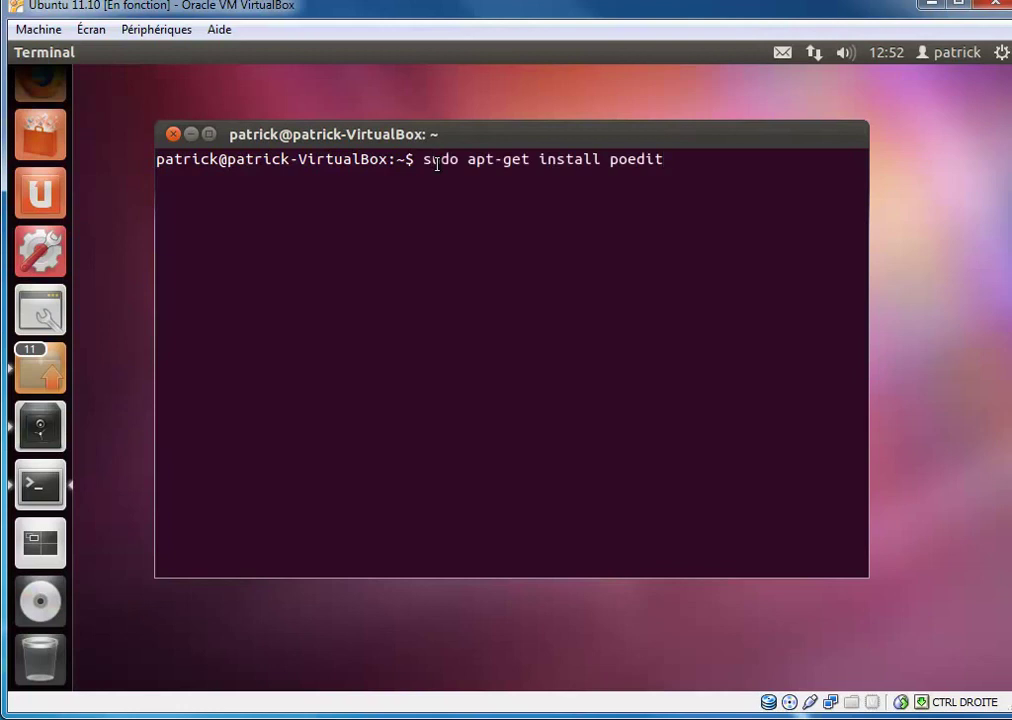
{"action": "key", "text": "Return"}
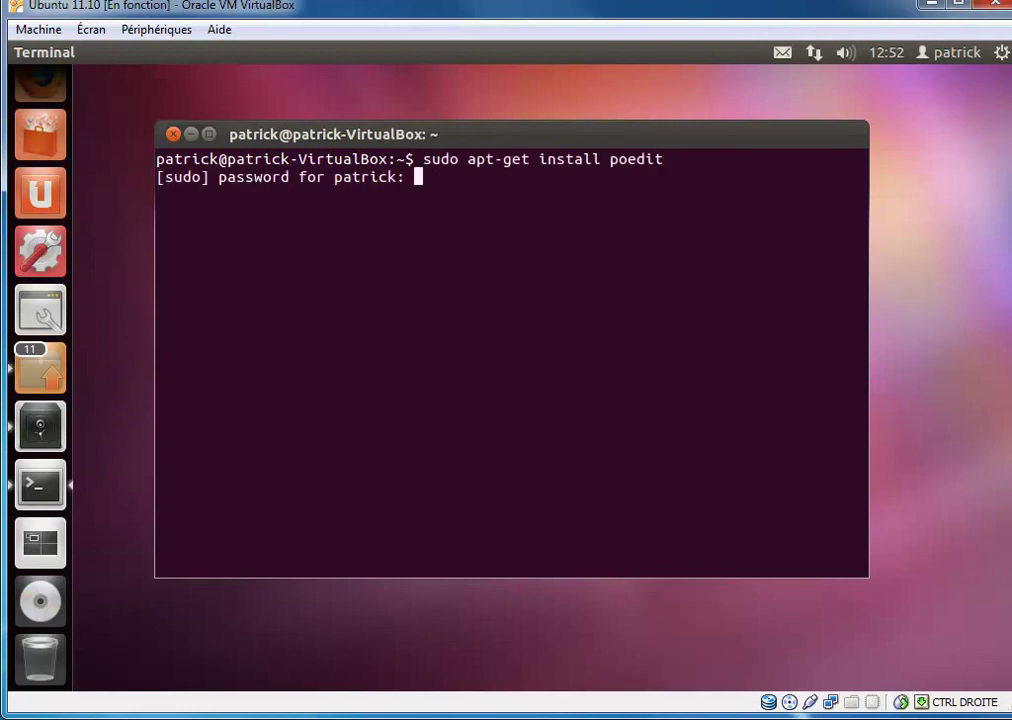
{"action": "key", "text": "Return"}
{"action": "key", "text": "Return"}
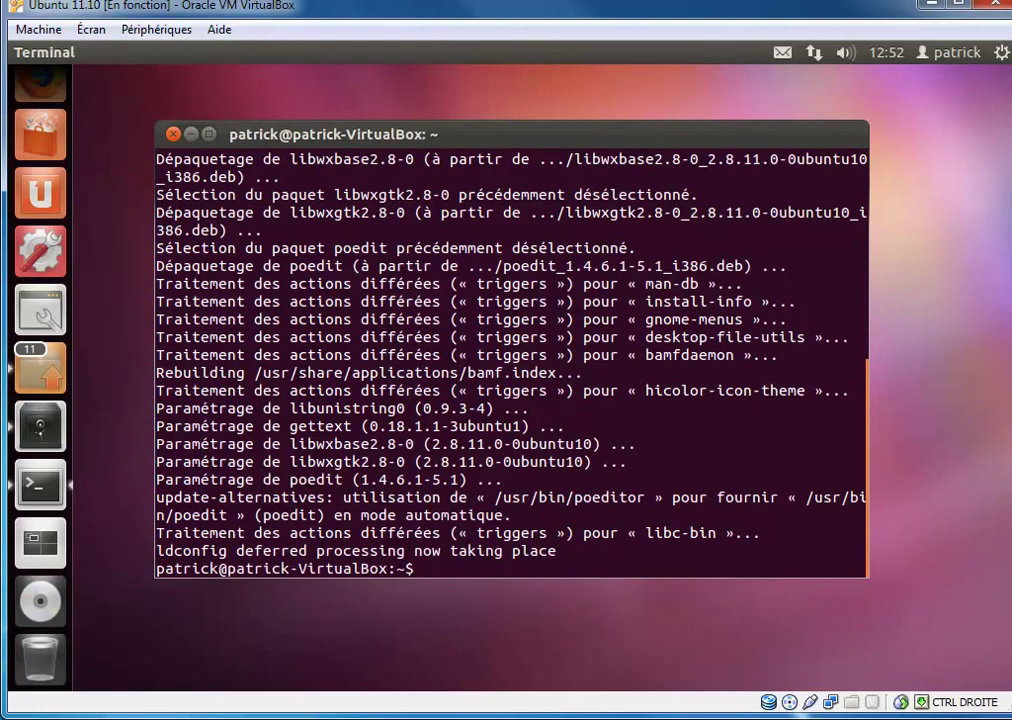
{"action": "left_click", "coordinate": [170, 134]}
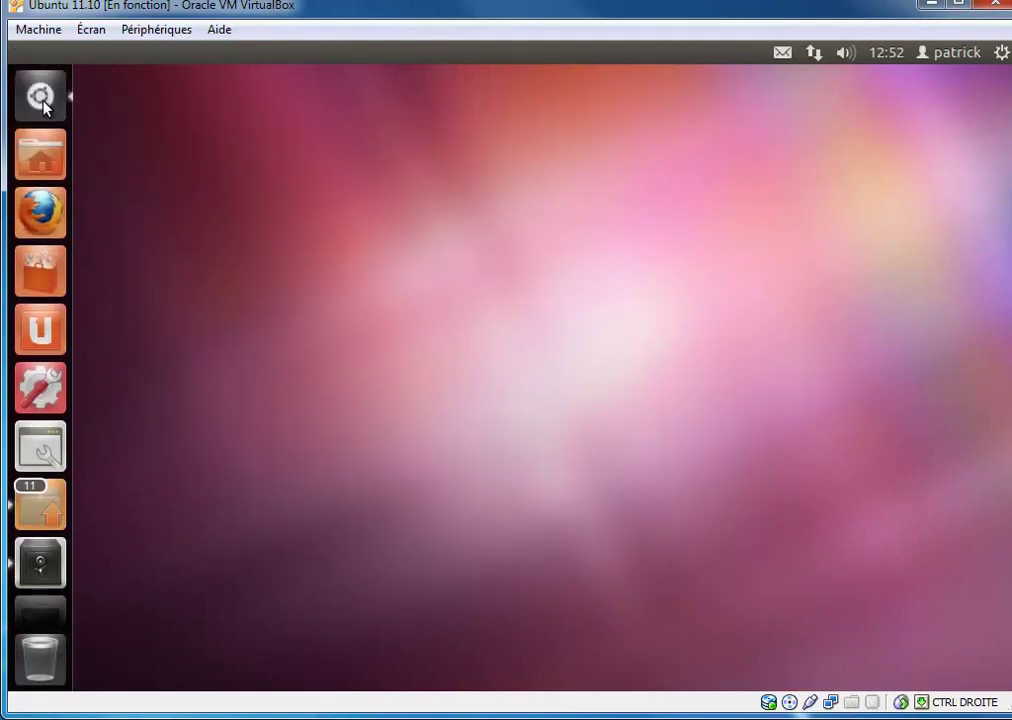
- Search the Ubuntu applications for "Poedit" and try to add its icon to the launcher
{"action": "left_click", "coordinate": [41, 98]}
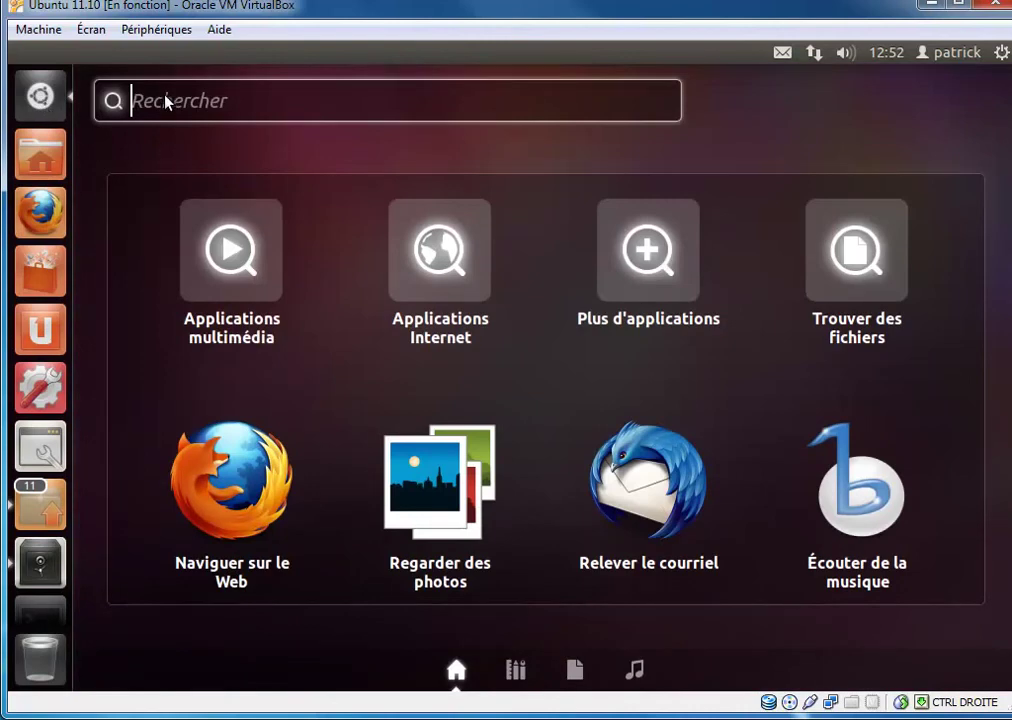
{"action": "type", "text": "Poedit"}
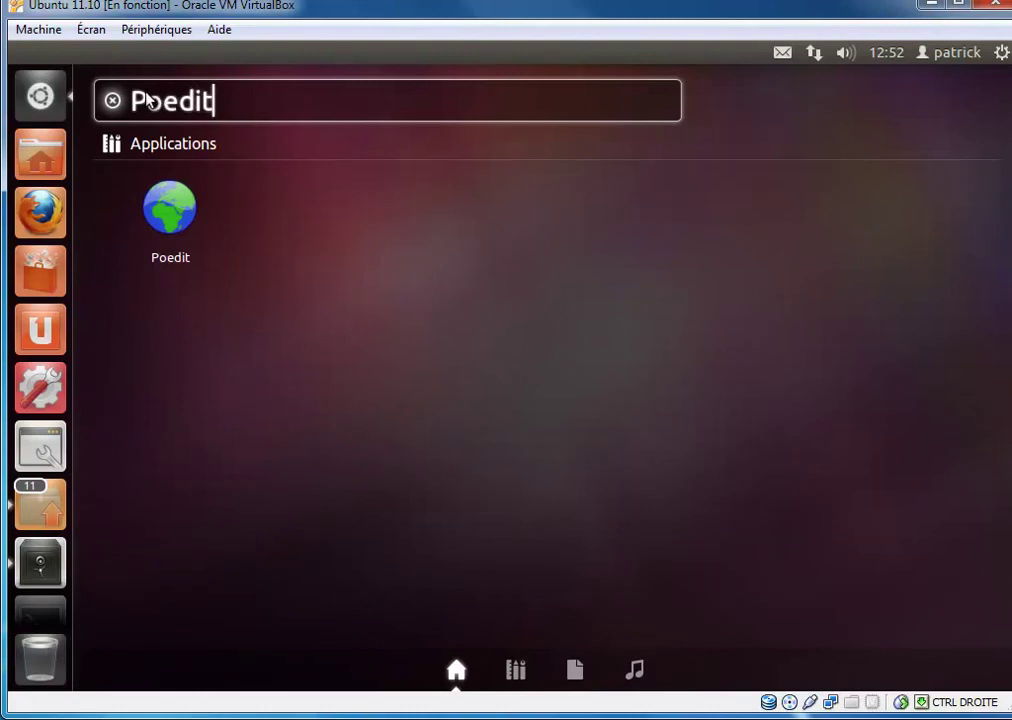
{"action": "left_click_drag", "start_coordinate": [135, 185], "coordinate": [42, 140]}
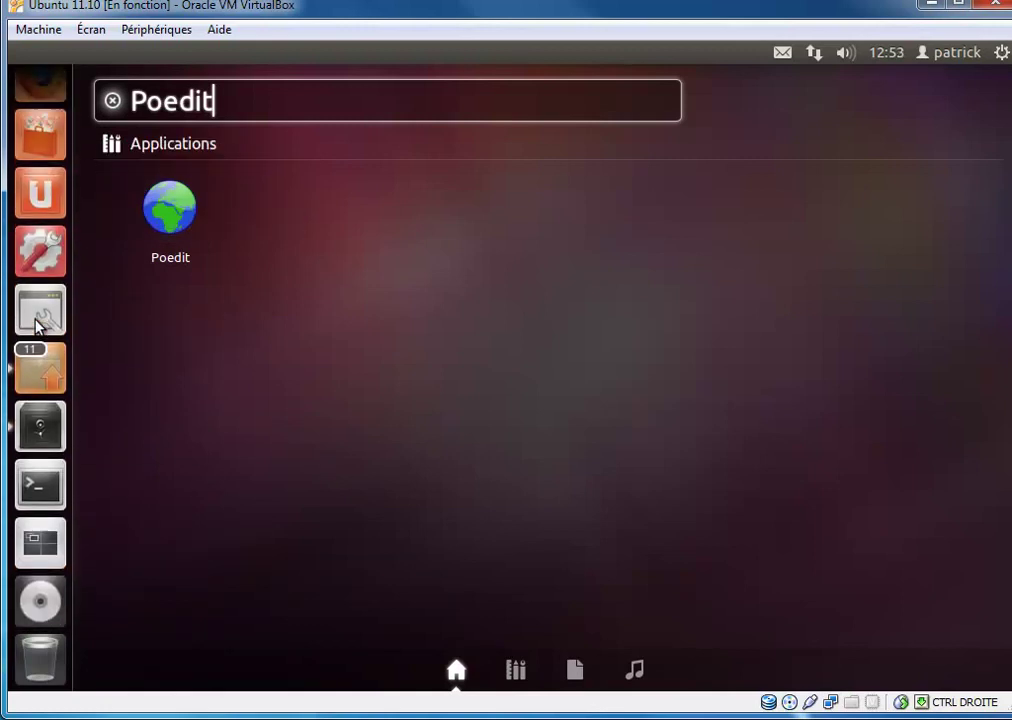
{"action": "left_click_drag", "start_coordinate": [176, 227], "coordinate": [38, 138]}
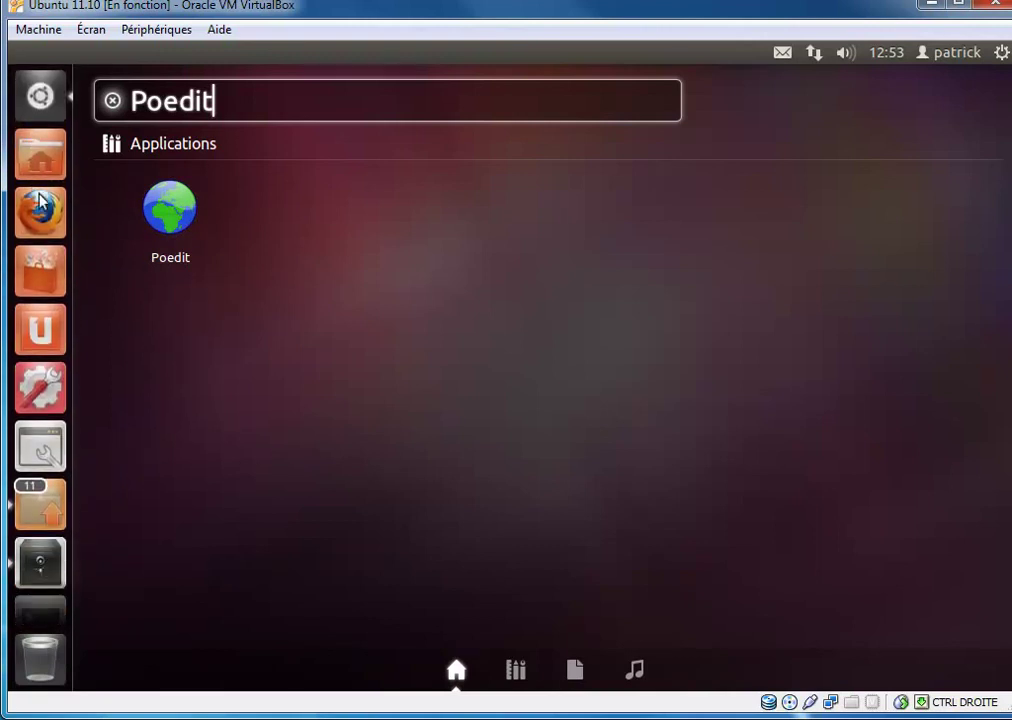
{"action": "left_click_drag", "start_coordinate": [168, 210], "coordinate": [41, 316]}
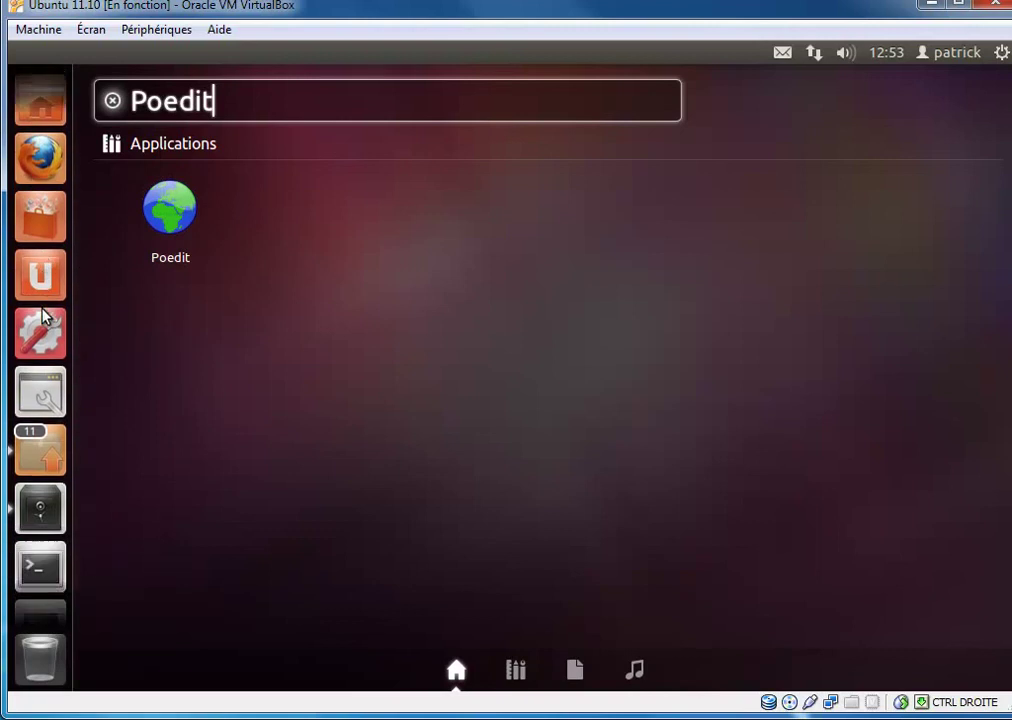
- Launch Poedit in Ubuntu, view its dialog for opening a .po catalogue, and cancel without choosing a file
{"action": "left_click", "coordinate": [158, 218]}
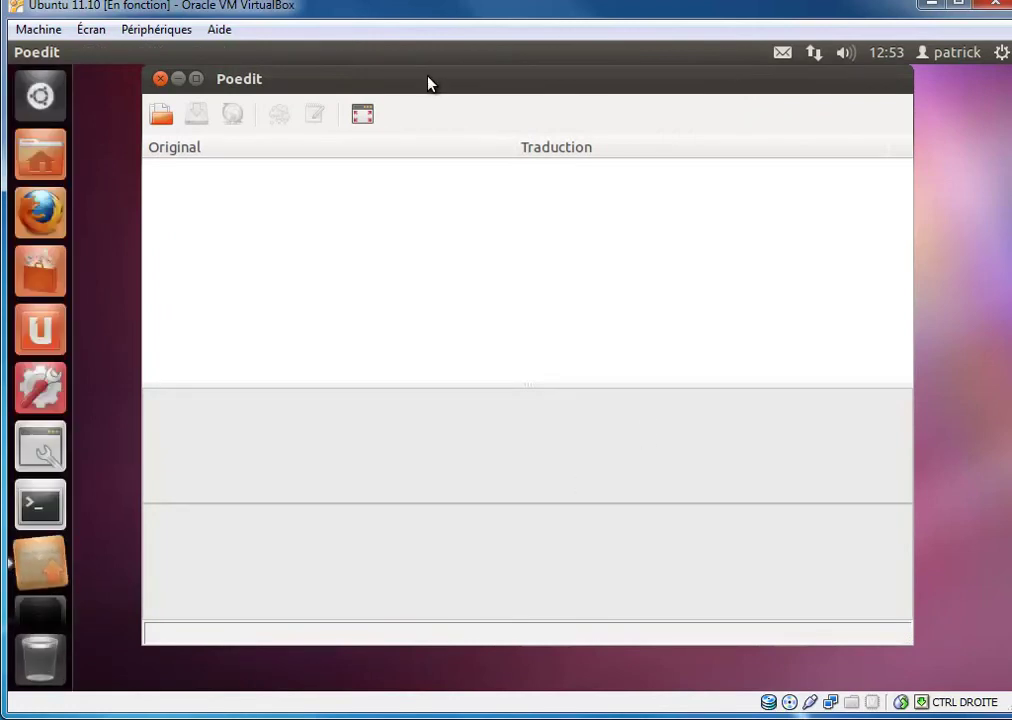
{"action": "mouse_move", "coordinate": [426, 87]}
{"action": "left_mouse_down"}
{"action": "mouse_move", "coordinate": [418, 106]}
{"action": "mouse_move", "coordinate": [418, 97]}
{"action": "left_mouse_up"}
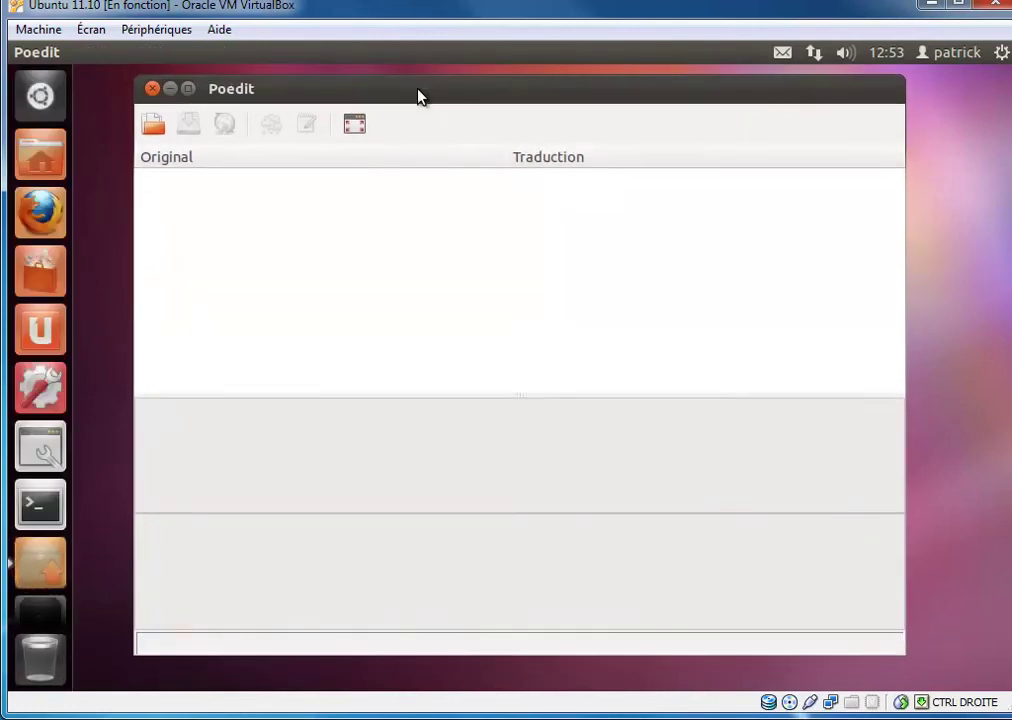
{"action": "left_click", "coordinate": [154, 127]}
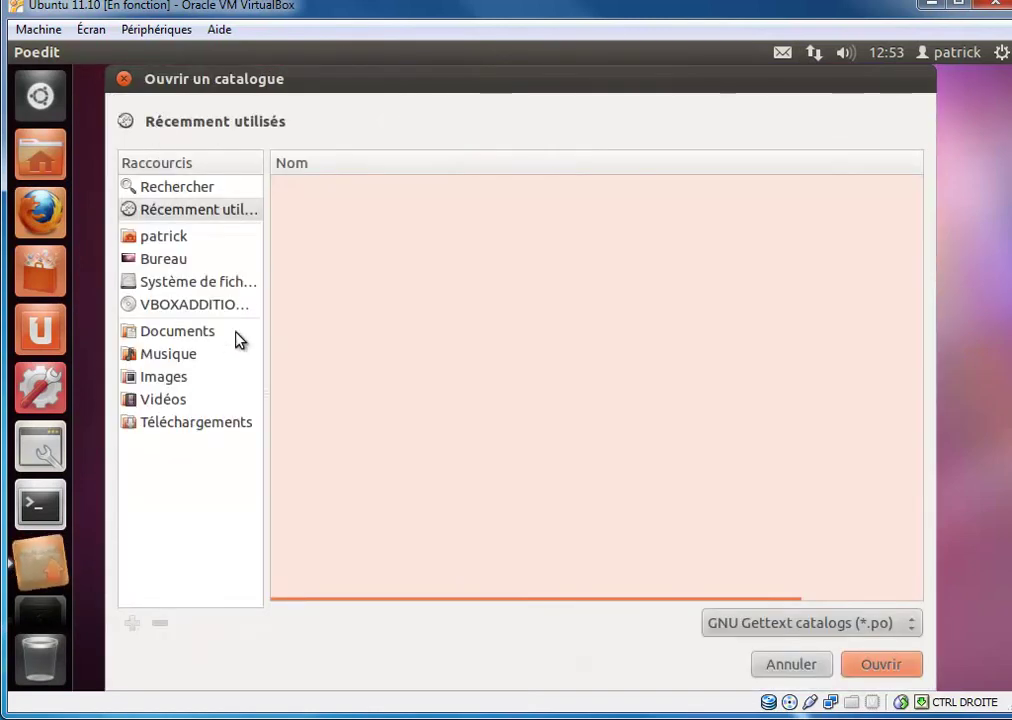
{"action": "left_click", "coordinate": [790, 668]}
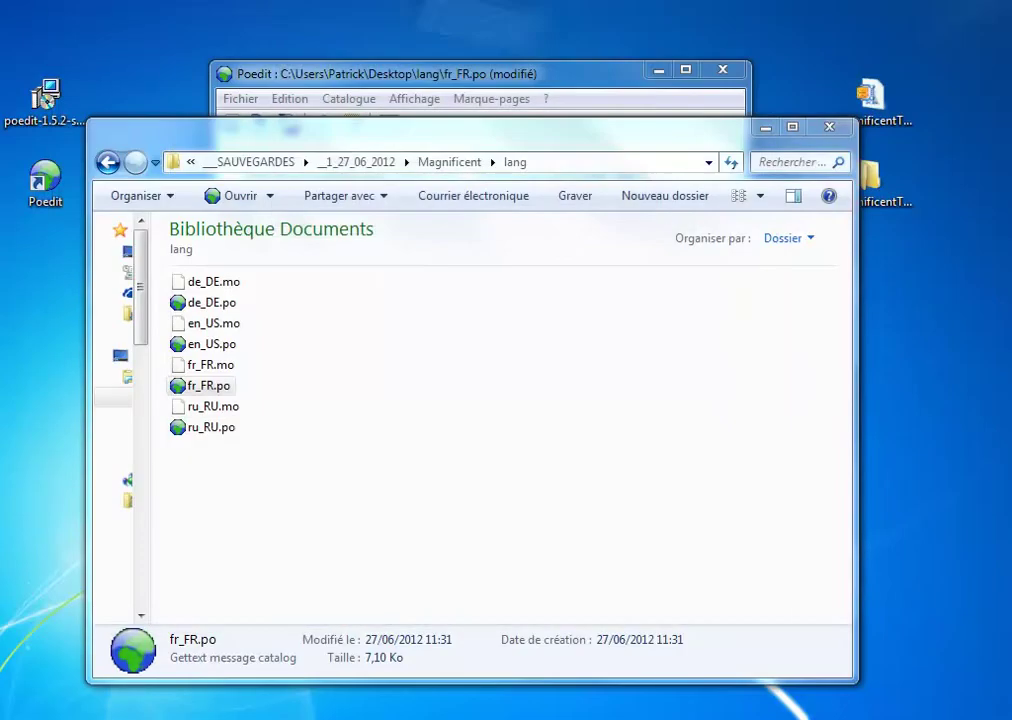
- Return to Windows and move the lang folder's explorer window slightly upward on the desktop
{"action": "left_click_drag", "start_coordinate": [418, 143], "coordinate": [418, 105]}
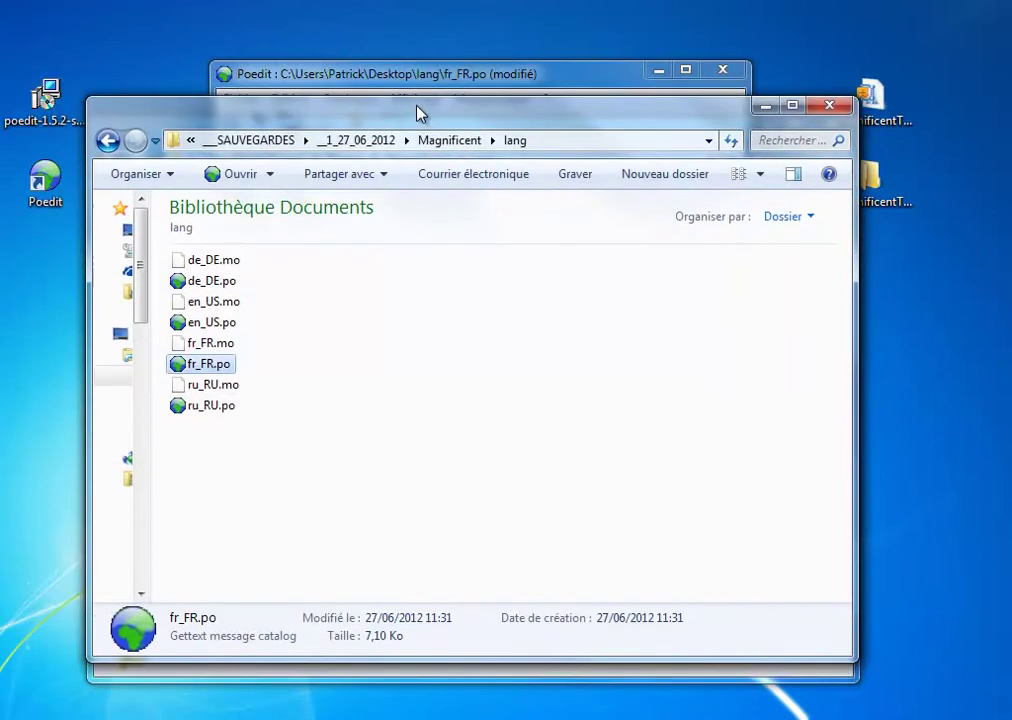